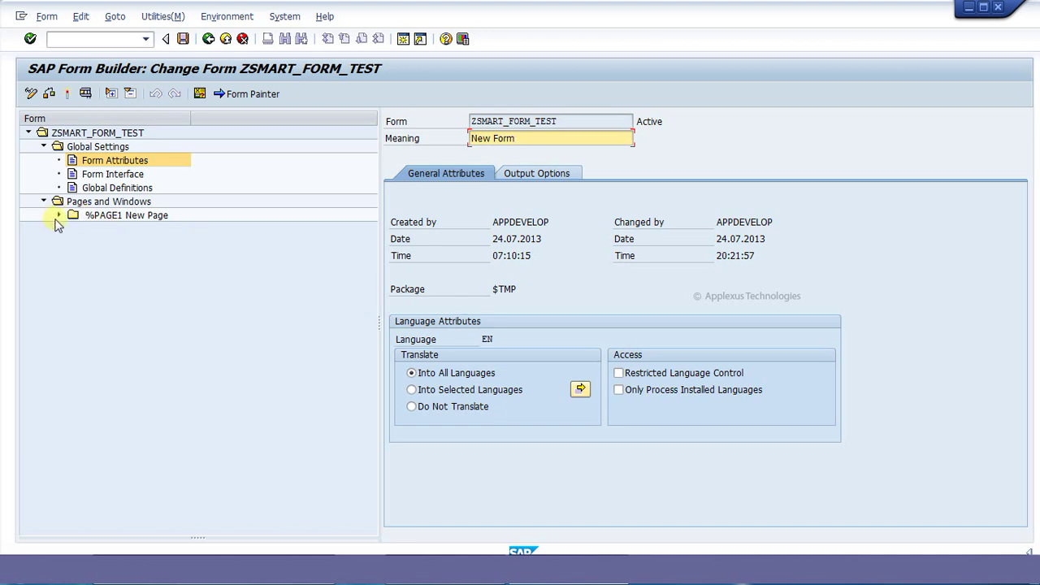
# Step: Open the STYLE text element under the main window of %PAGE1 to view its formatted text
pyautogui.click(59, 215)
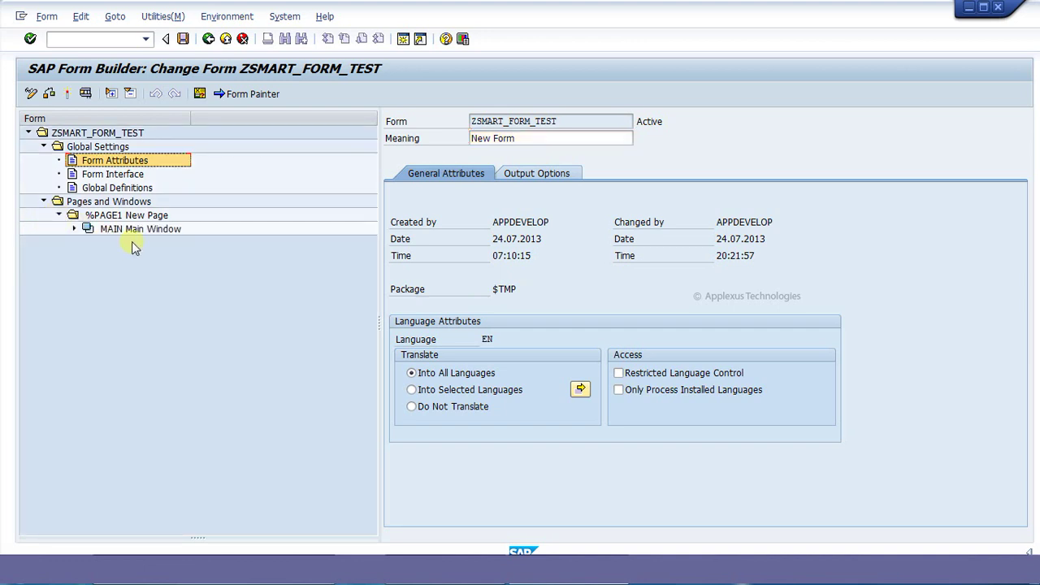
pyautogui.click(74, 229)
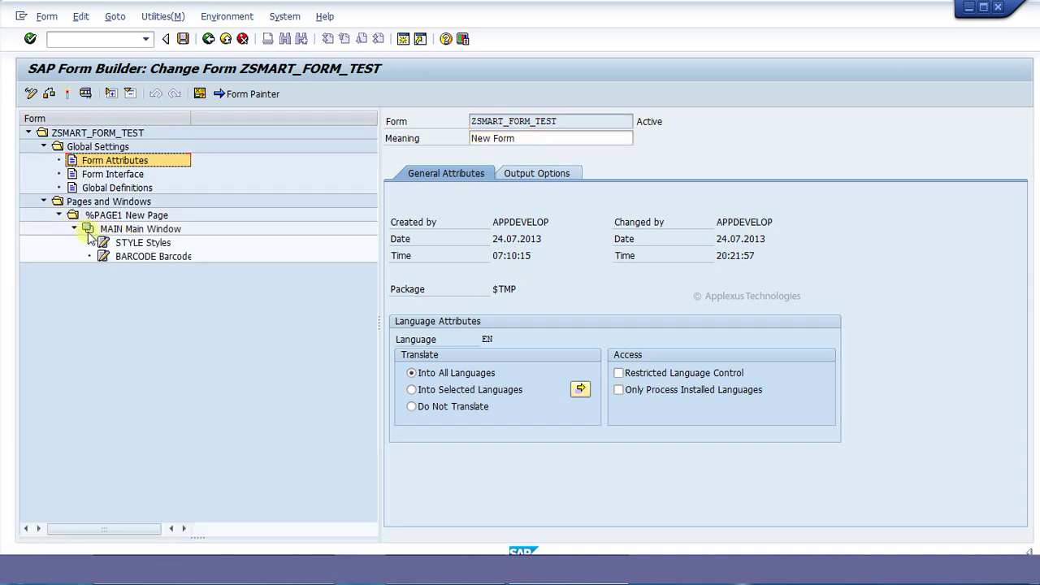
pyautogui.click(130, 244)
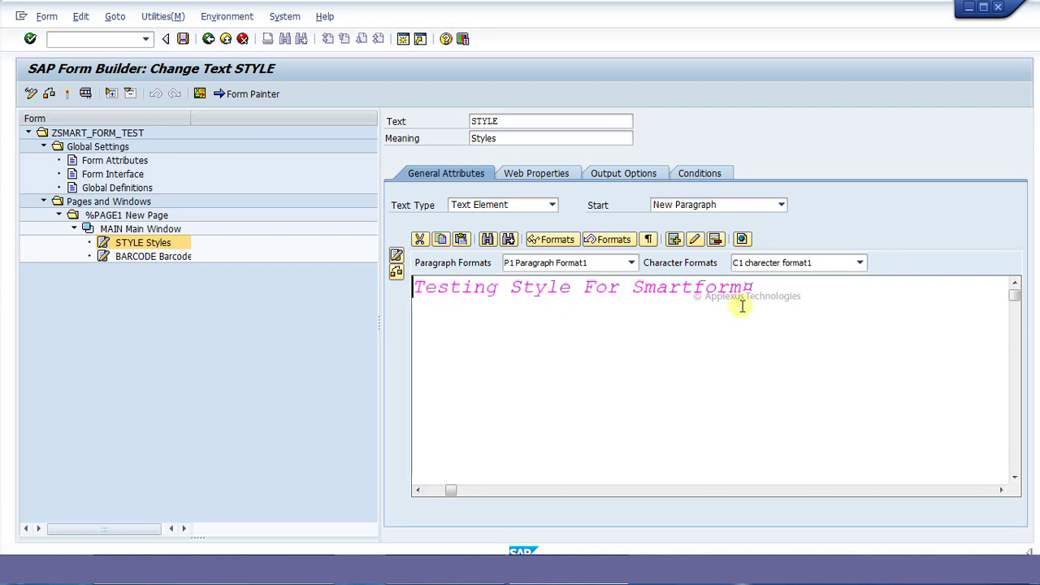
# Step: Open the Smart Forms transaction in a new session with the command /osmartforms
pyautogui.click(83, 39)
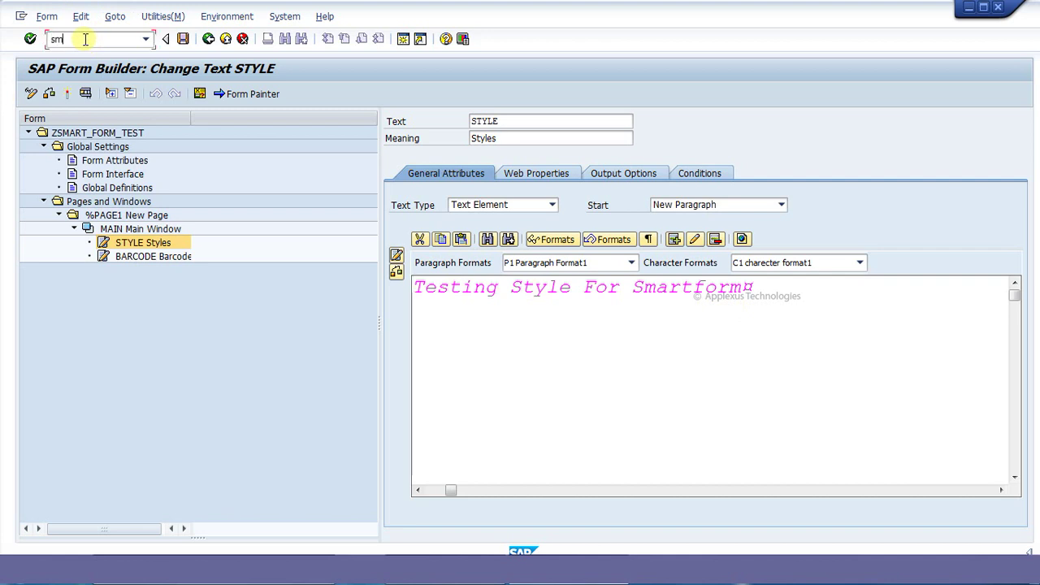
pyautogui.write('smartforms')
pyautogui.press('Return')
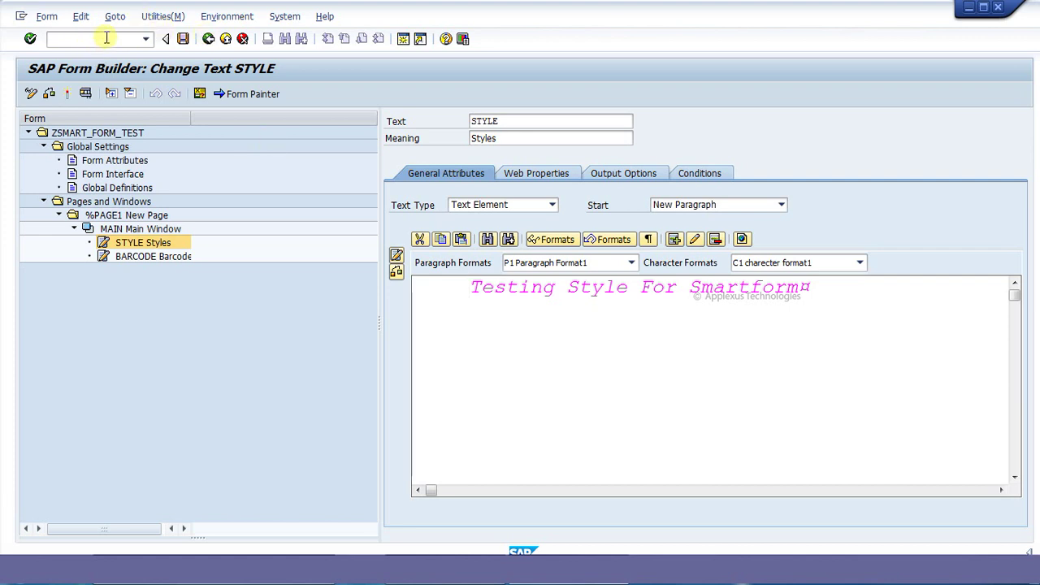
pyautogui.click(61, 38)
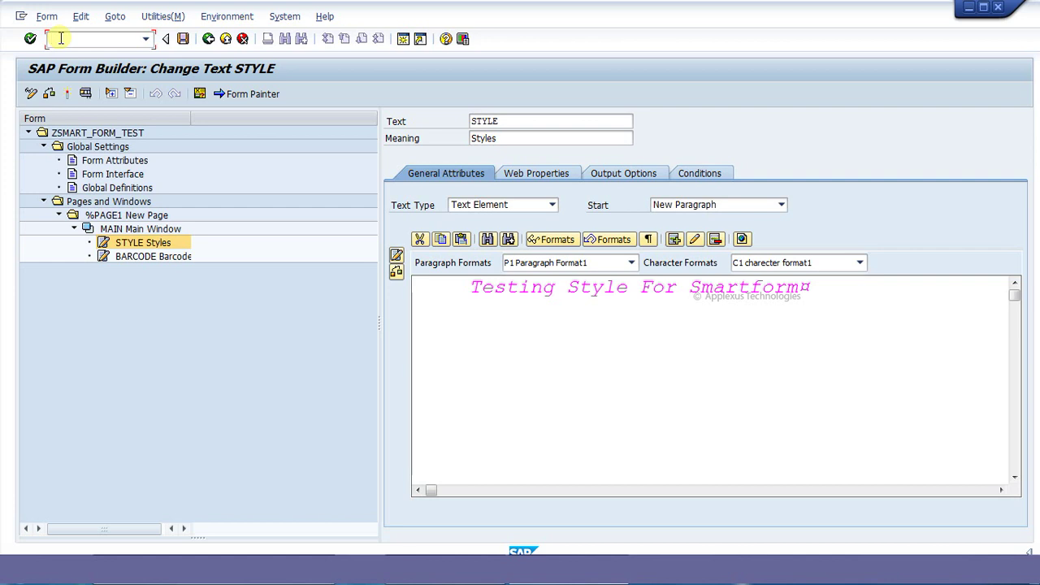
pyautogui.write('/osmartforms')
pyautogui.press('Return')
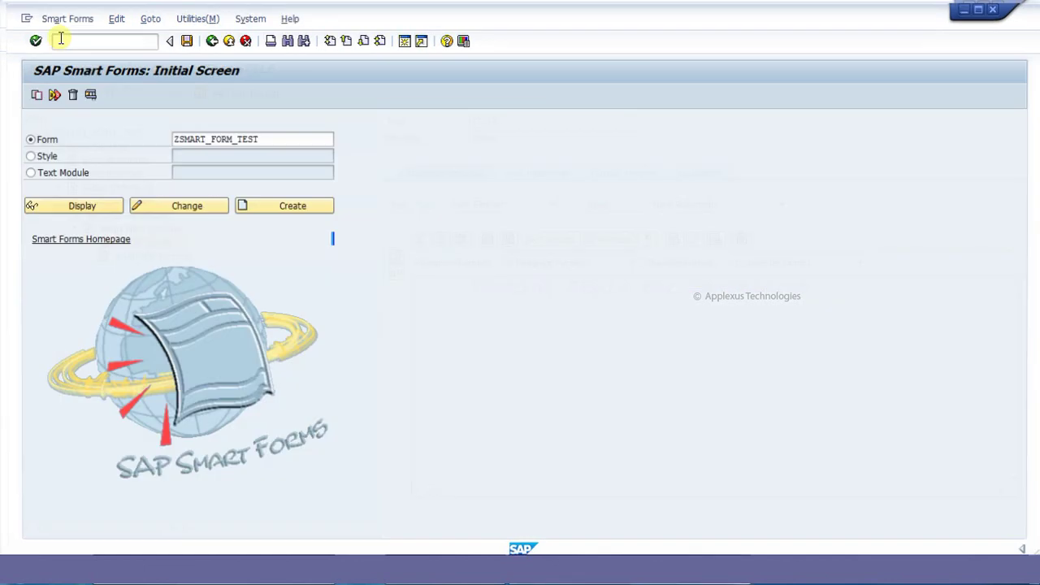
# Step: Create a new style named ZSTYLE_SF3 and widen its node tree
pyautogui.click(26, 155)
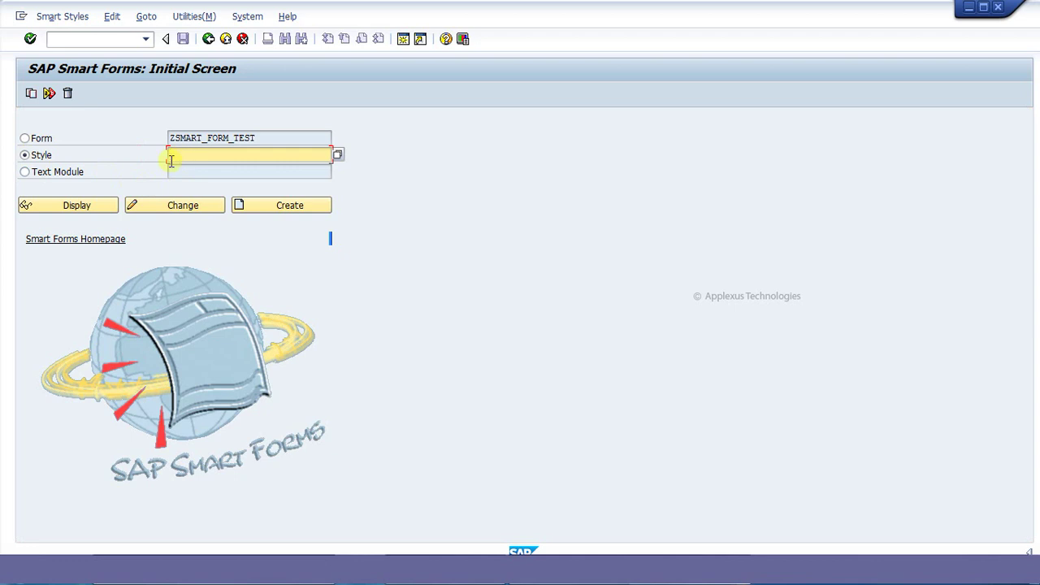
pyautogui.click(172, 156)
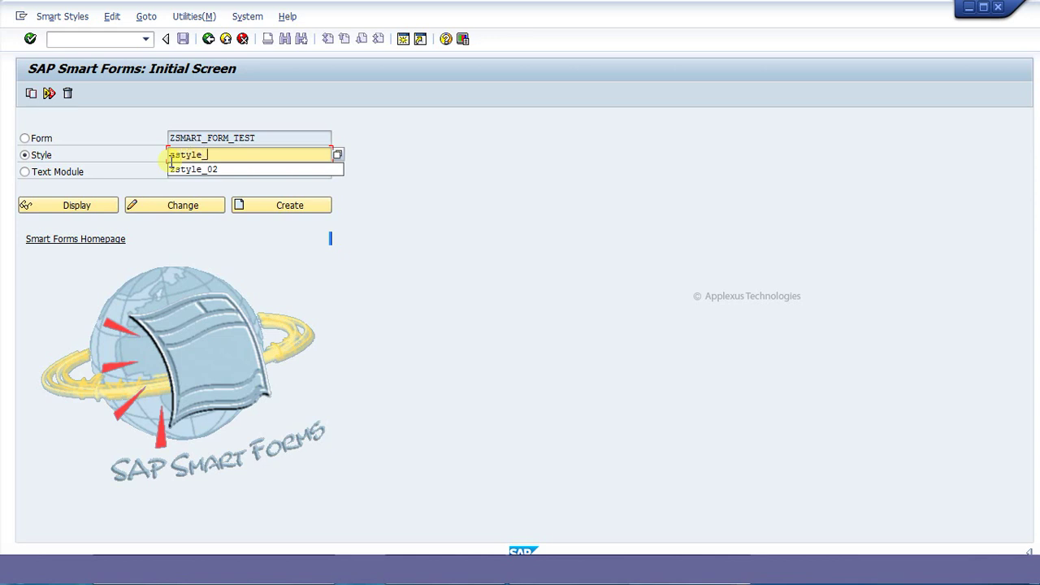
pyautogui.write('zstyle_sf')
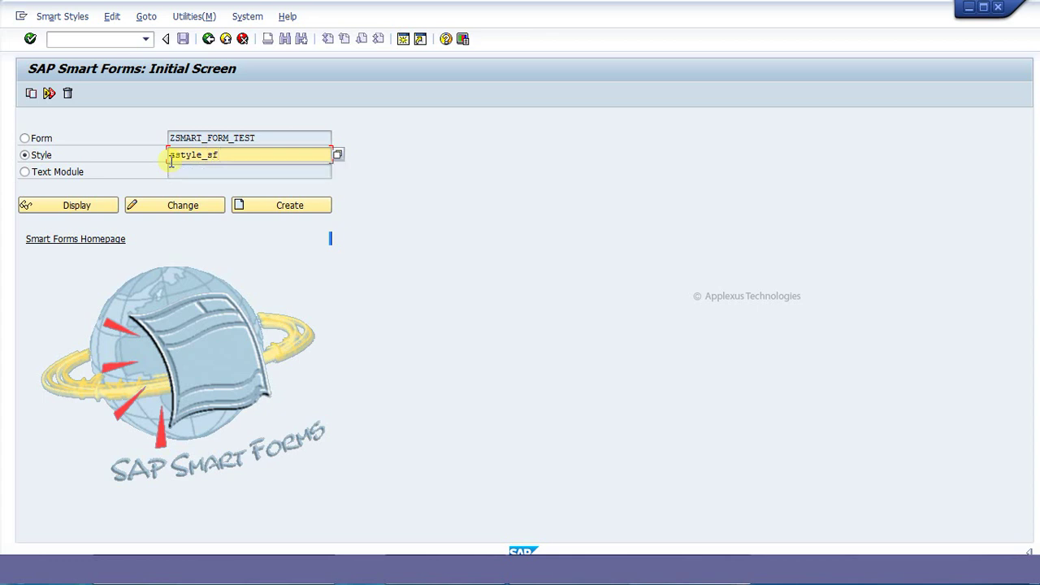
pyautogui.write('3')
pyautogui.click(277, 213)
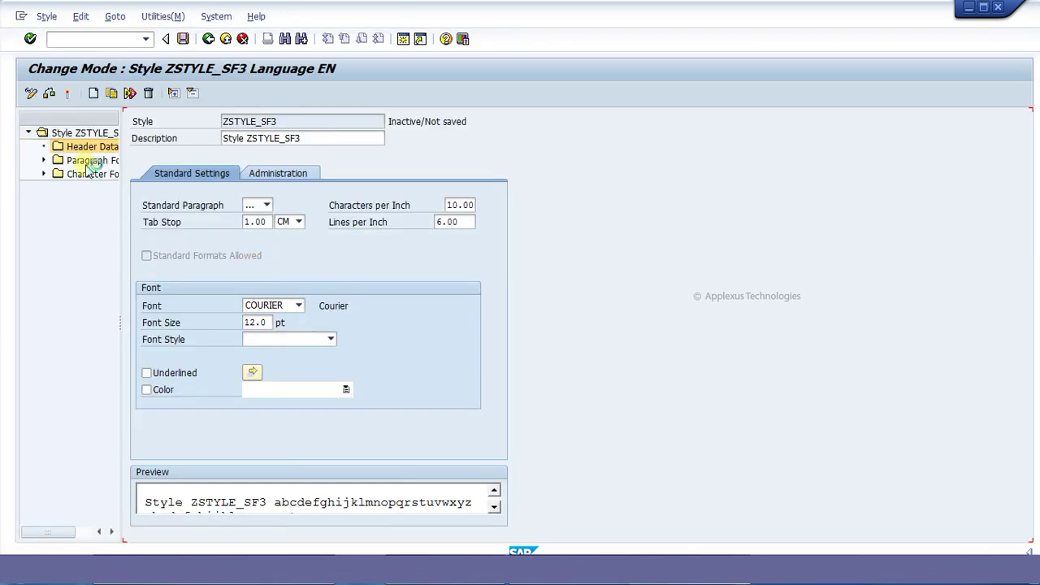
pyautogui.moveTo(122, 209); pyautogui.dragTo(184, 211)
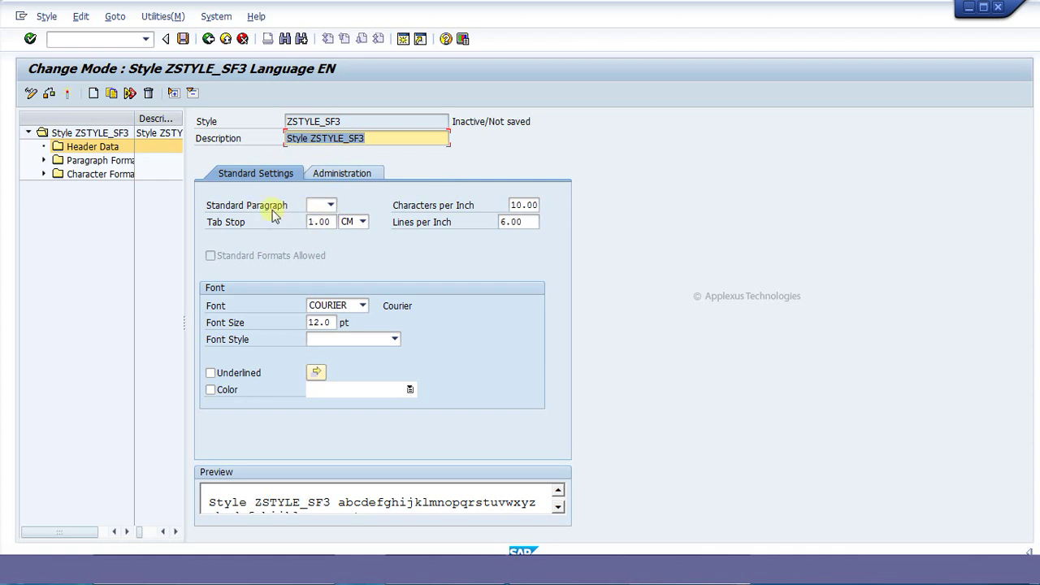
# Step: Create a paragraph format node named P1 under Paragraph Formats
pyautogui.click(330, 207)
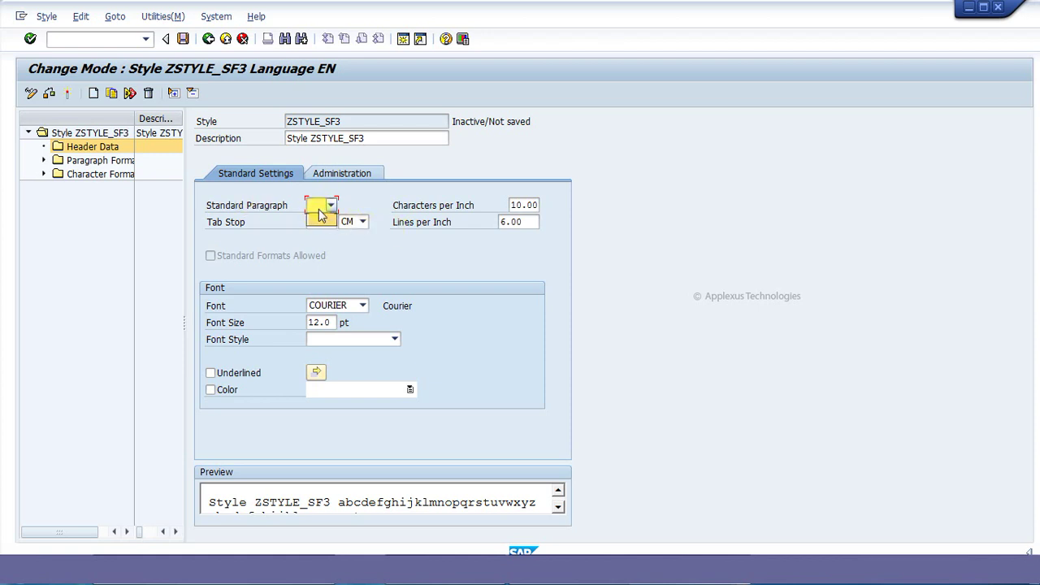
pyautogui.click(59, 167)
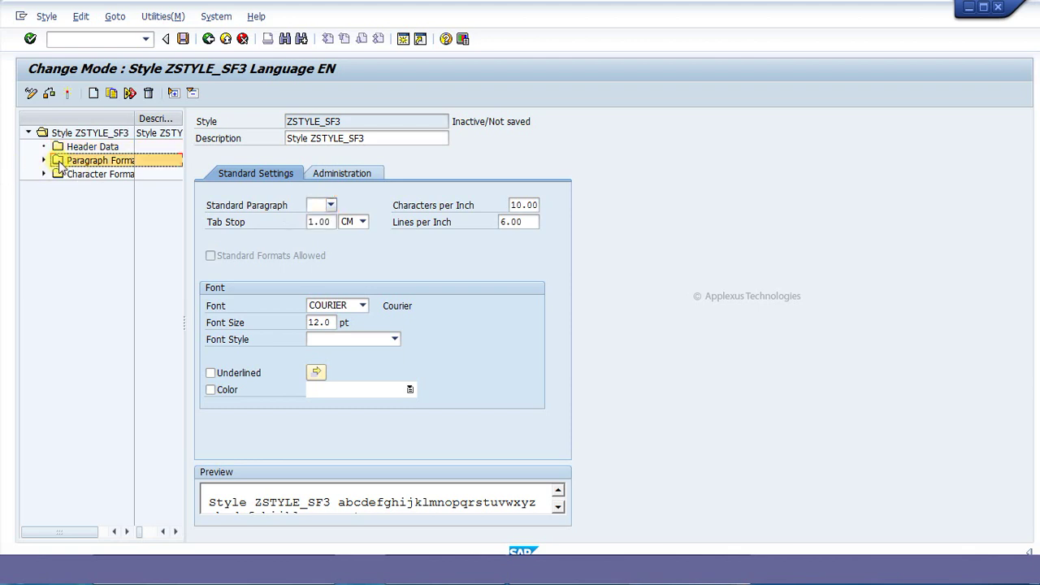
pyautogui.doubleClick(59, 167)
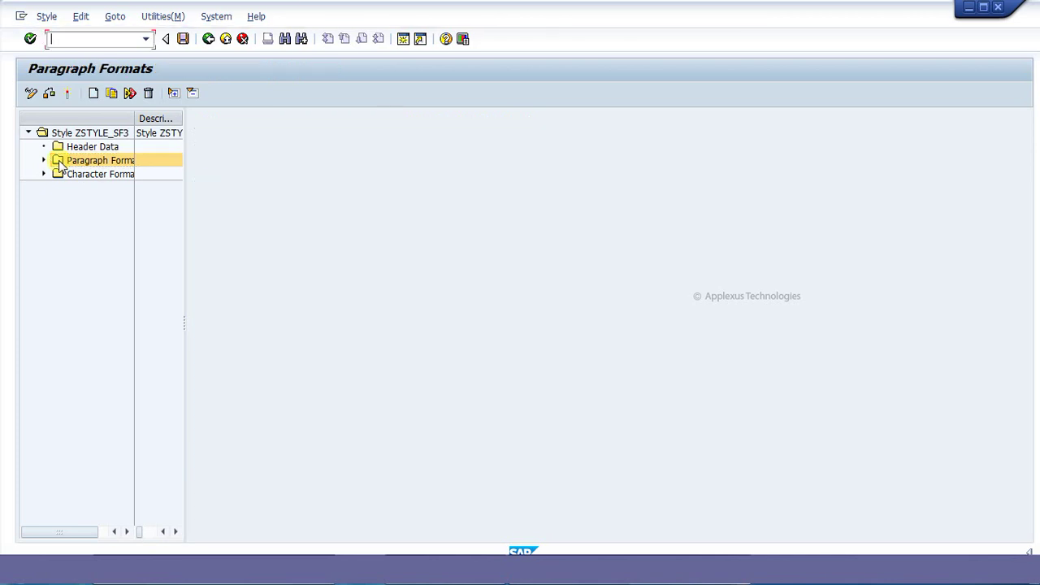
pyautogui.click(94, 93)
pyautogui.click(240, 178)
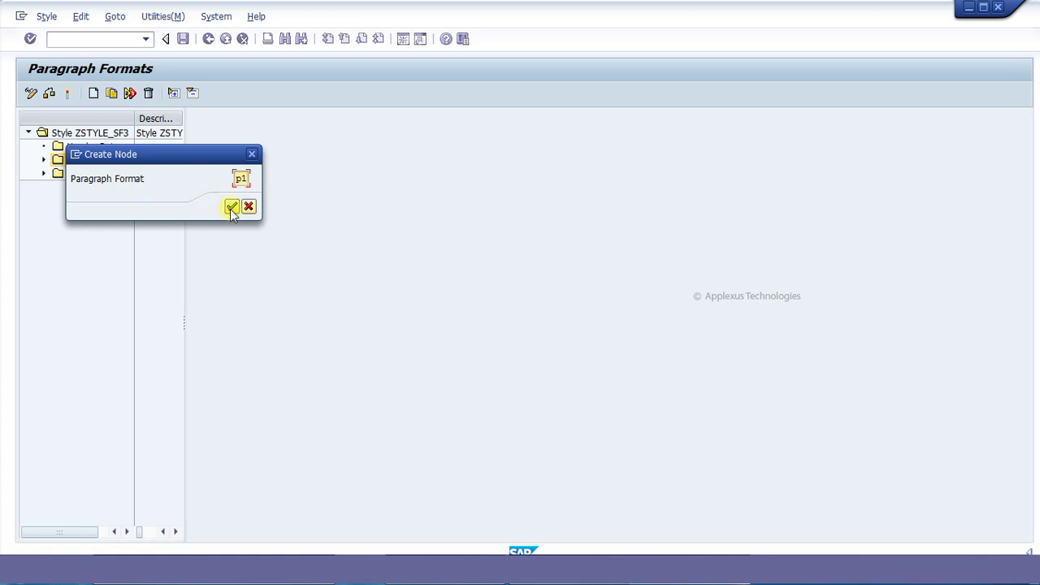
pyautogui.click(232, 207)
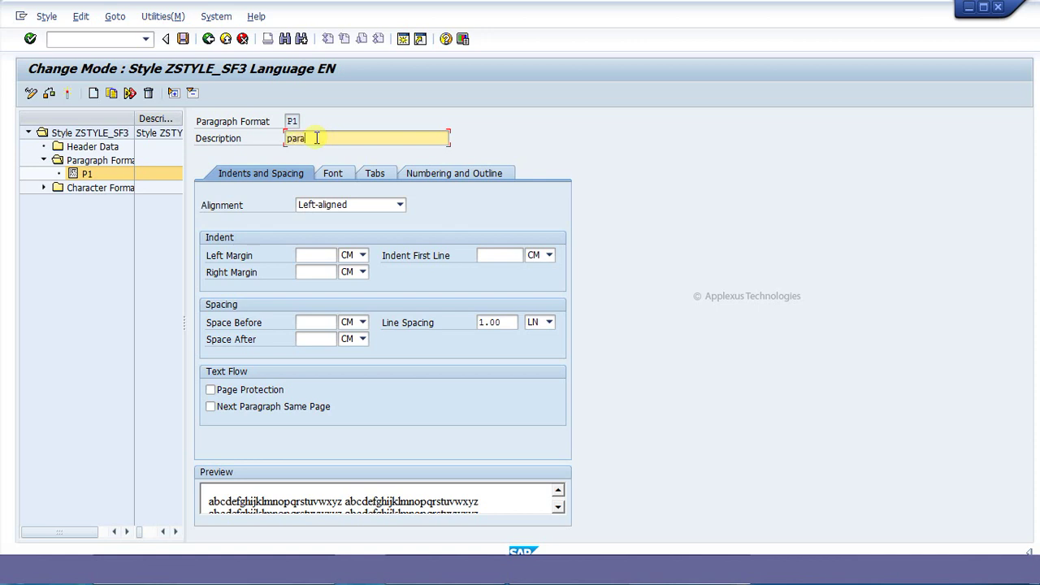
# Step: Describe paragraph format P1 as "paragraph 1" and set its left and right margins to 2 cm
pyautogui.write('aph 1')
pyautogui.click(316, 261)
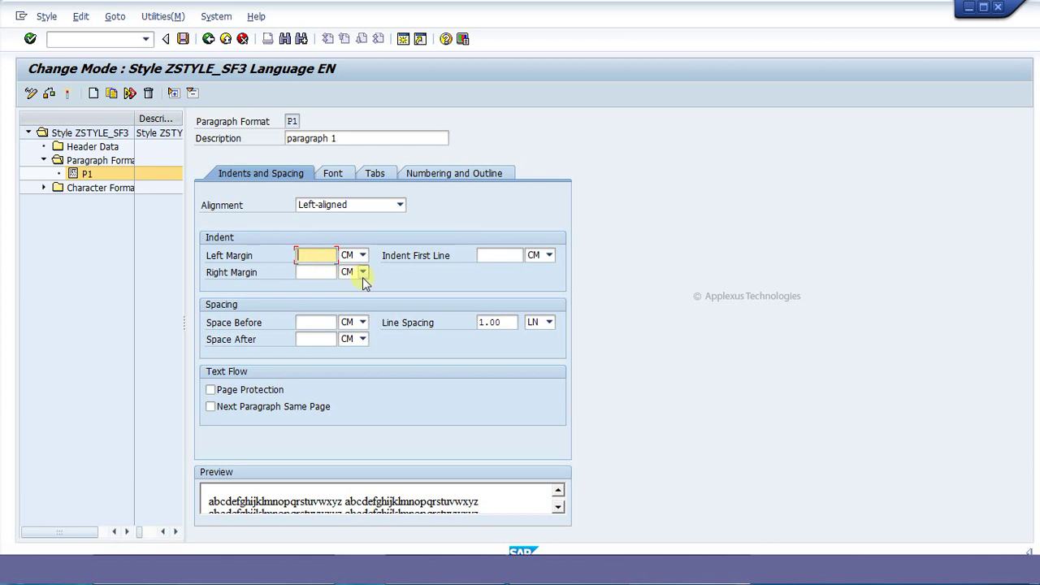
pyautogui.write('2')
pyautogui.click(308, 274)
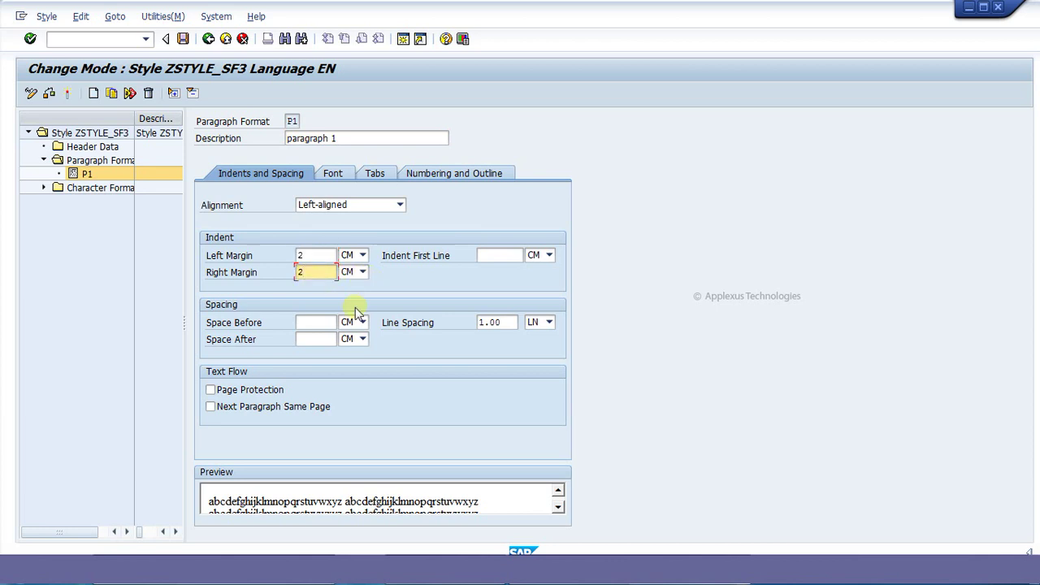
pyautogui.press('Return')
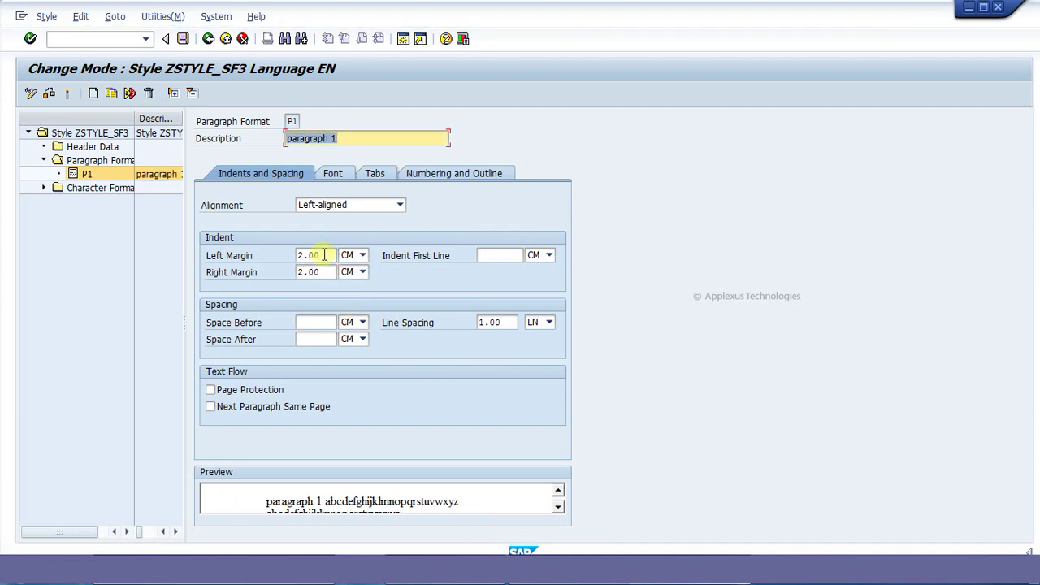
# Step: Set the font family of paragraph format P1 to COURIER
pyautogui.click(337, 175)
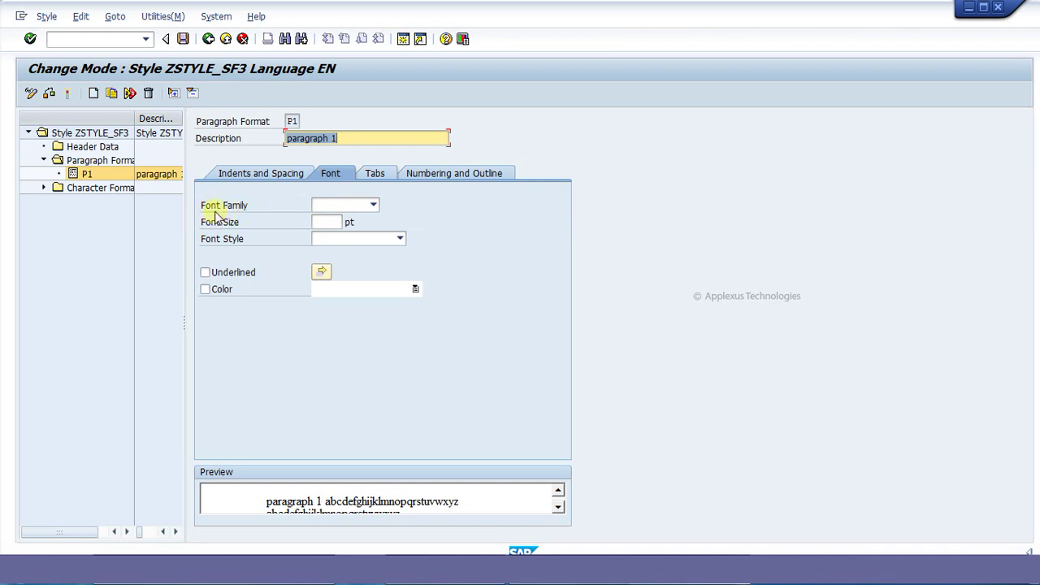
pyautogui.click(346, 208)
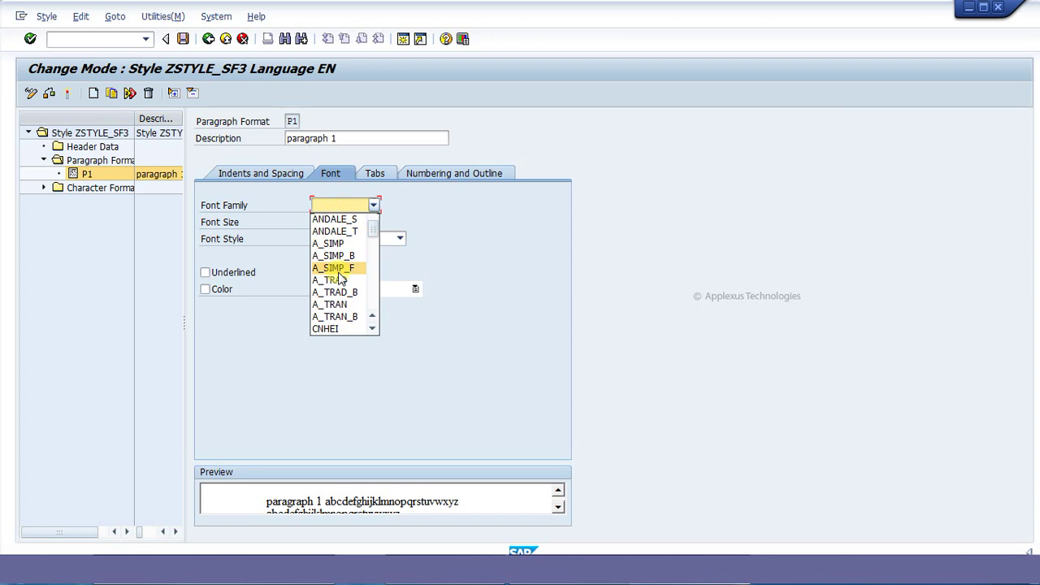
pyautogui.press('c')
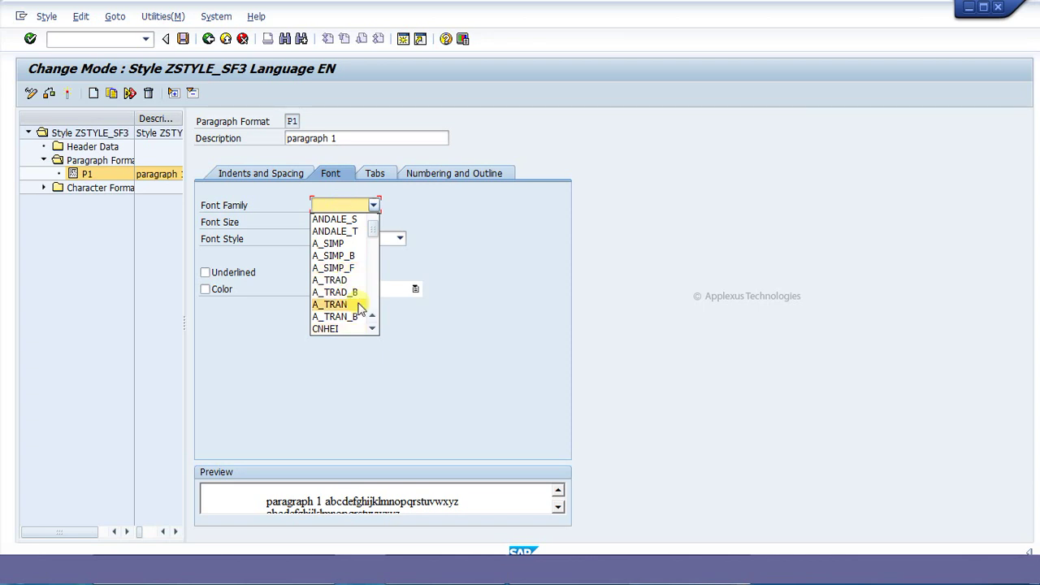
pyautogui.scroll(1, 346, 289)
pyautogui.scroll(-5, 346, 291)
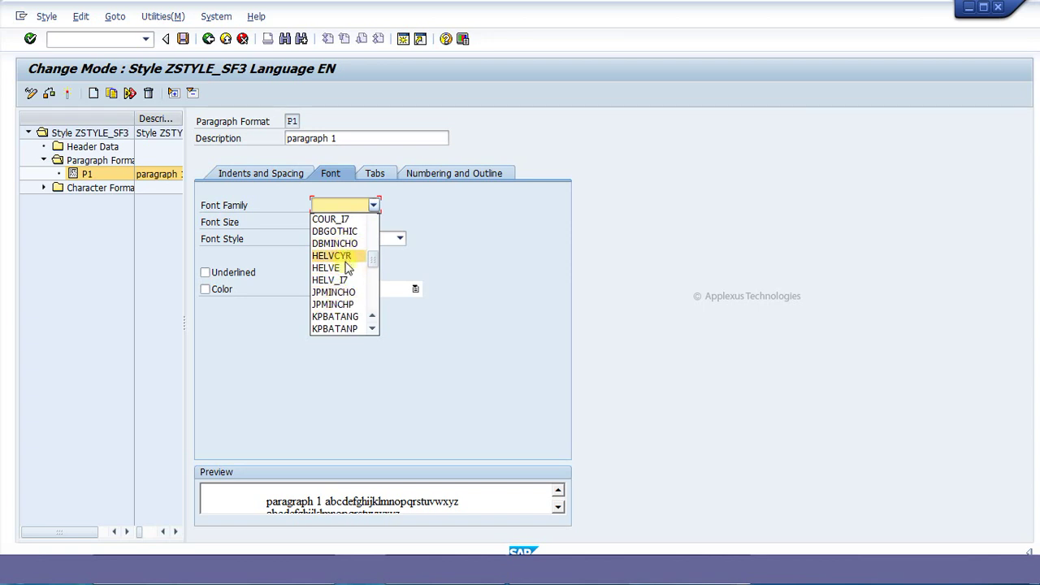
pyautogui.scroll(1, 343, 252)
pyautogui.click(341, 246)
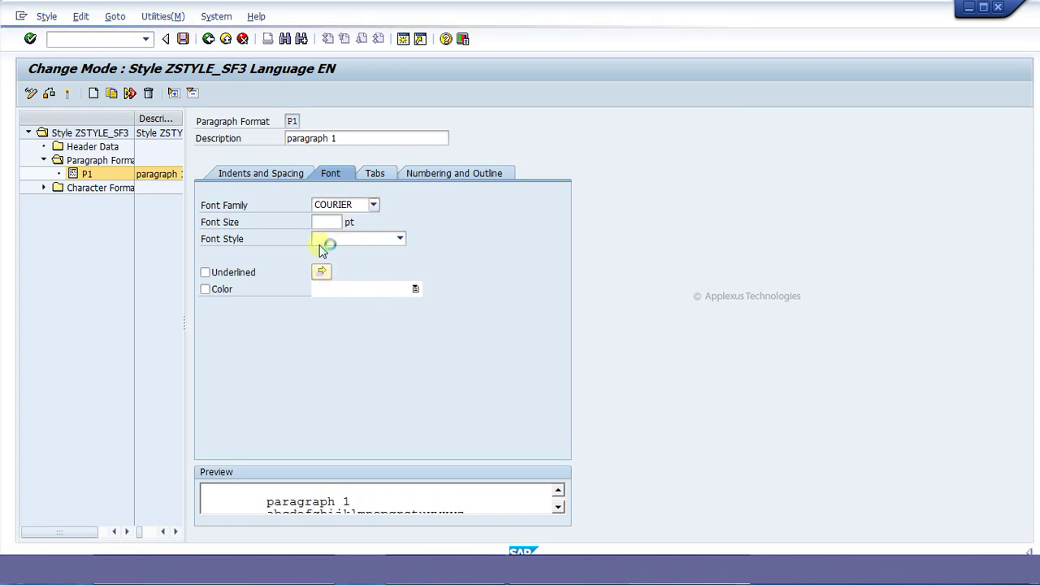
# Step: Set the font size of paragraph format P1 to 15 pt
pyautogui.click(329, 222)
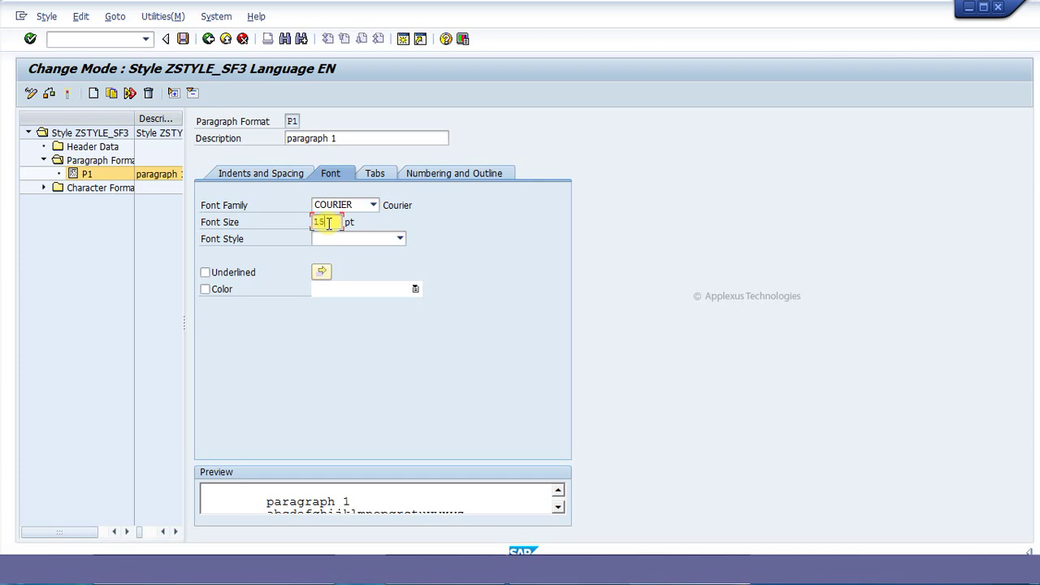
pyautogui.click(353, 238)
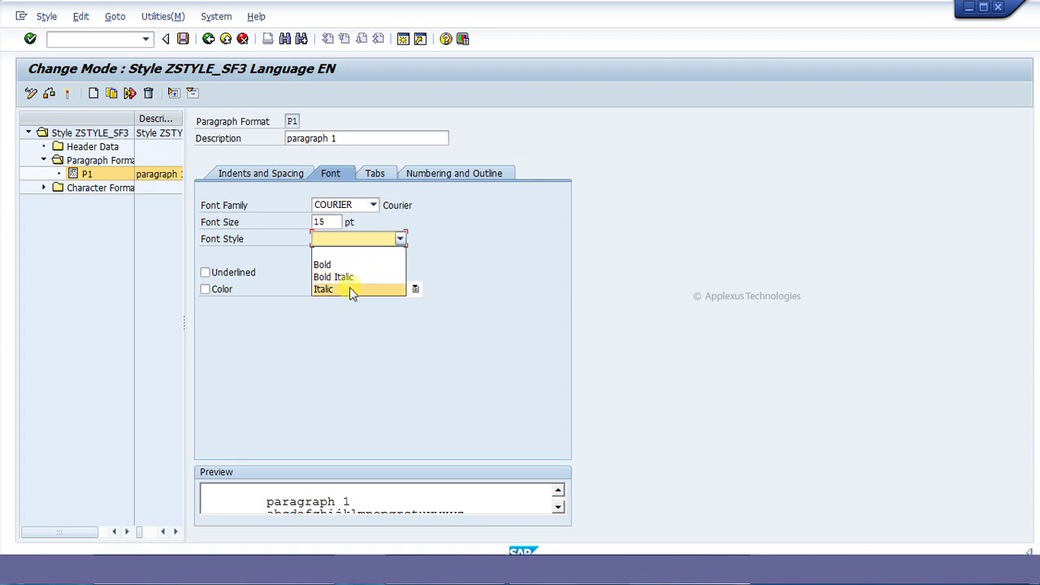
pyautogui.click(221, 282)
pyautogui.click(205, 274)
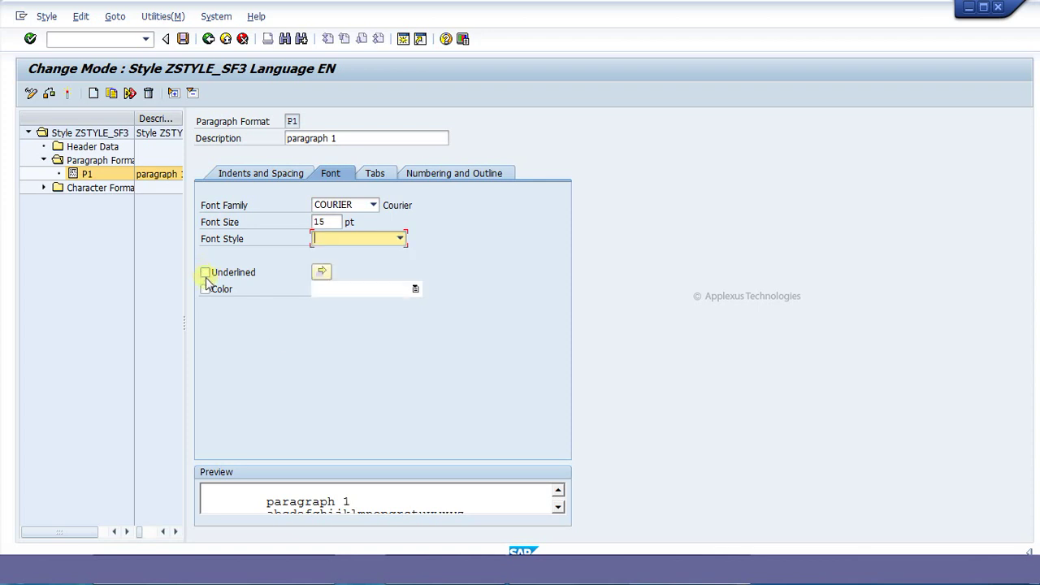
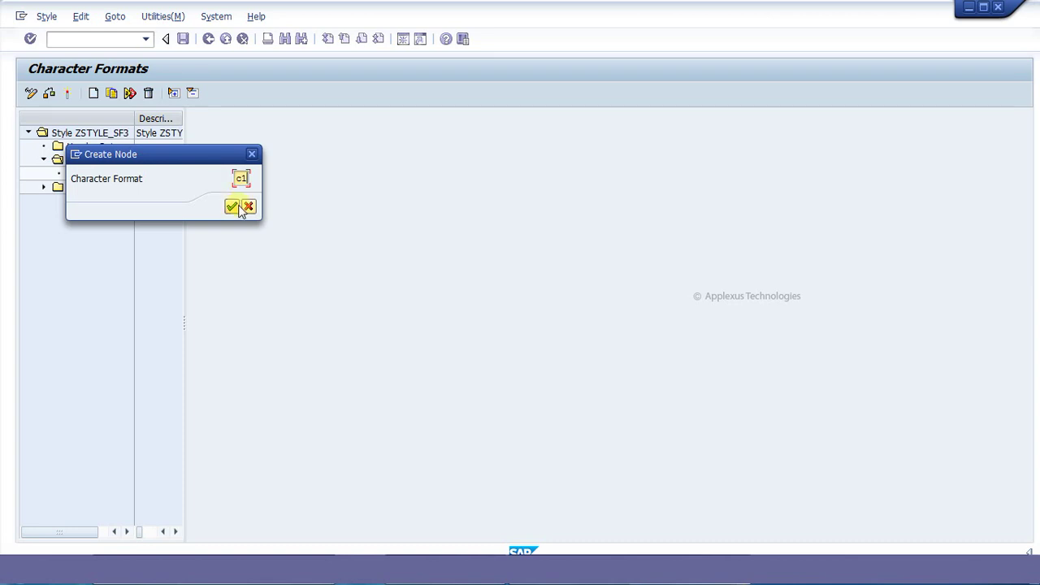
# Step: Create character format C1 with the description "charecter format1" and set its font family to COURIER
pyautogui.click(231, 207)
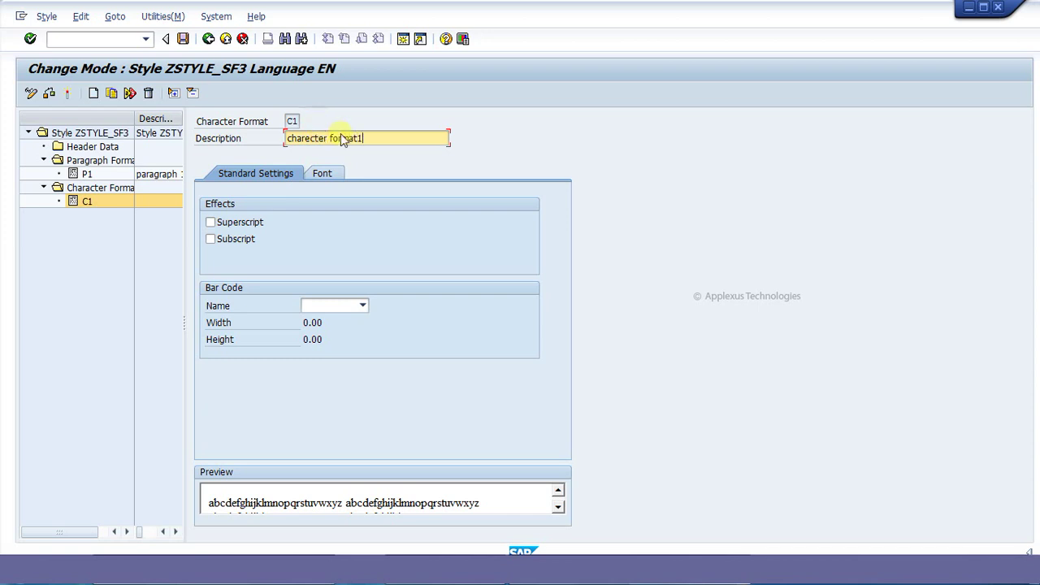
pyautogui.click(324, 174)
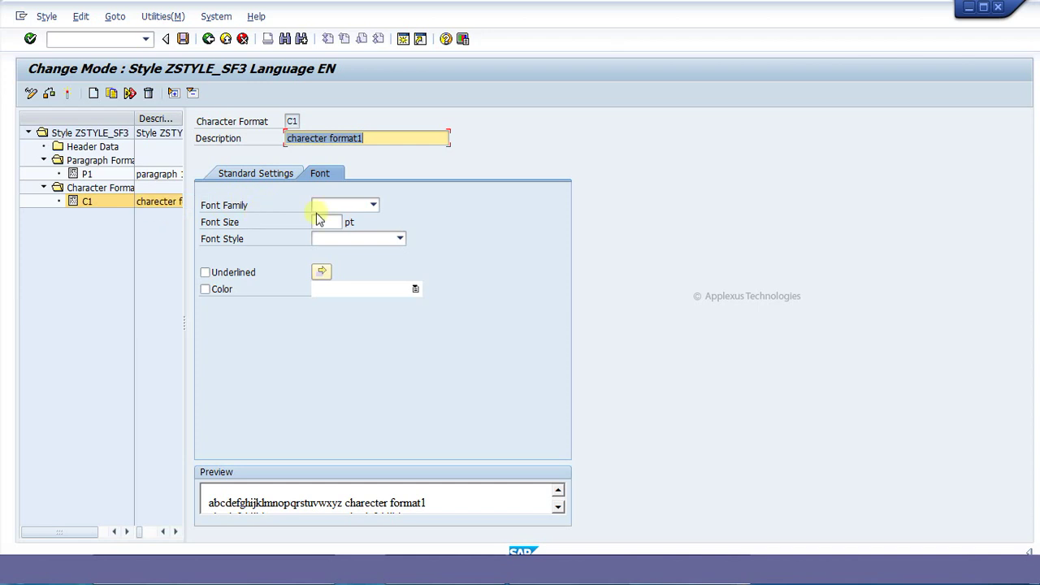
pyautogui.click(354, 205)
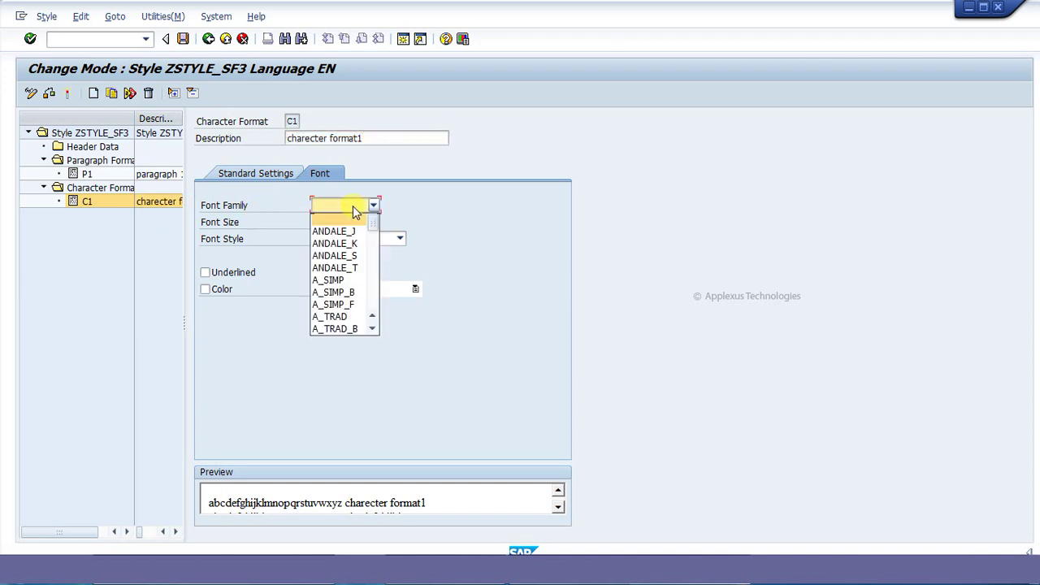
pyautogui.scroll(-5, 342, 276)
pyautogui.scroll(-5, 342, 277)
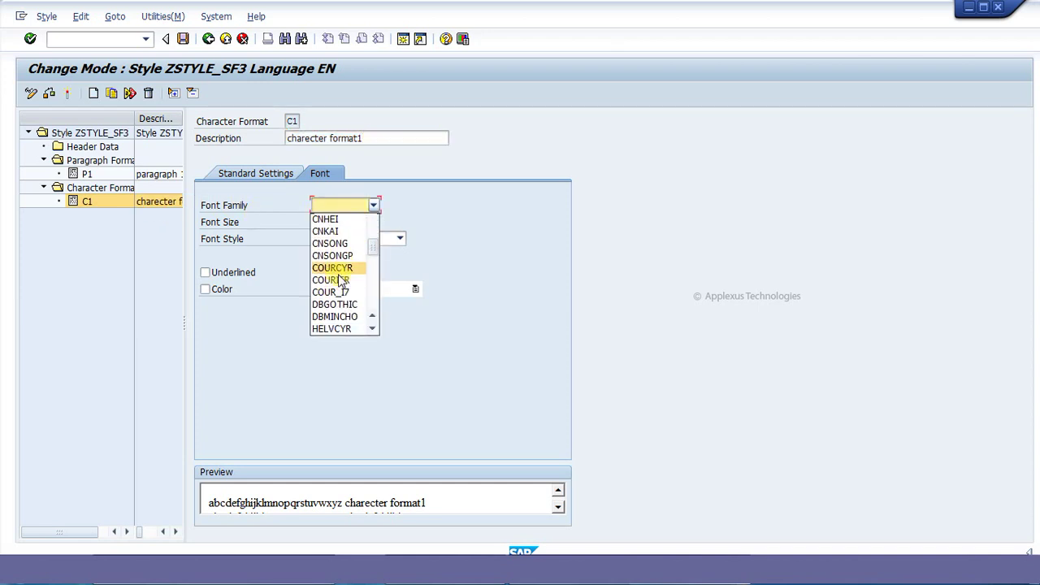
pyautogui.scroll(-5, 346, 290)
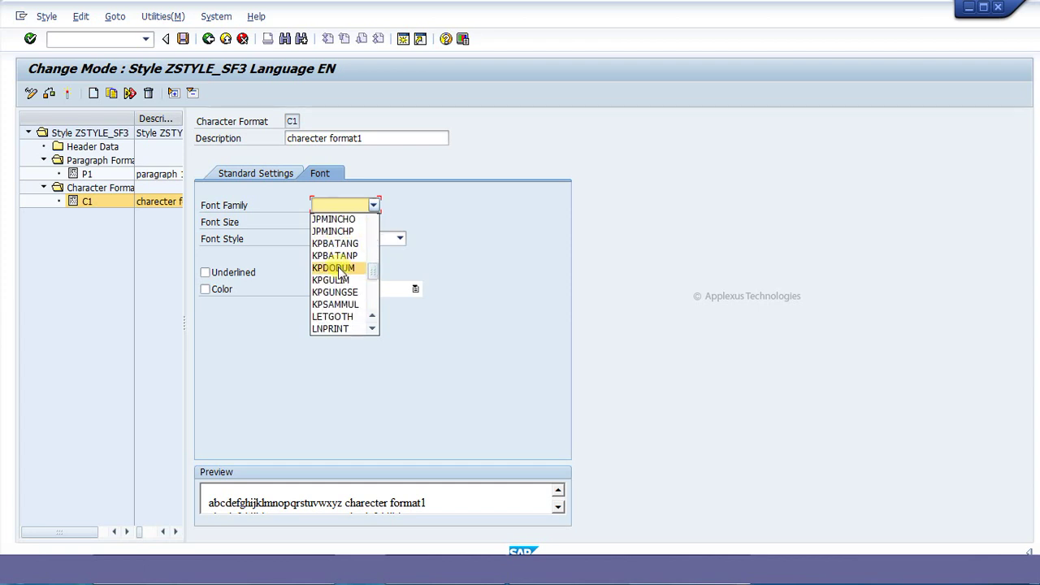
pyautogui.scroll(5, 340, 272)
pyautogui.click(347, 278)
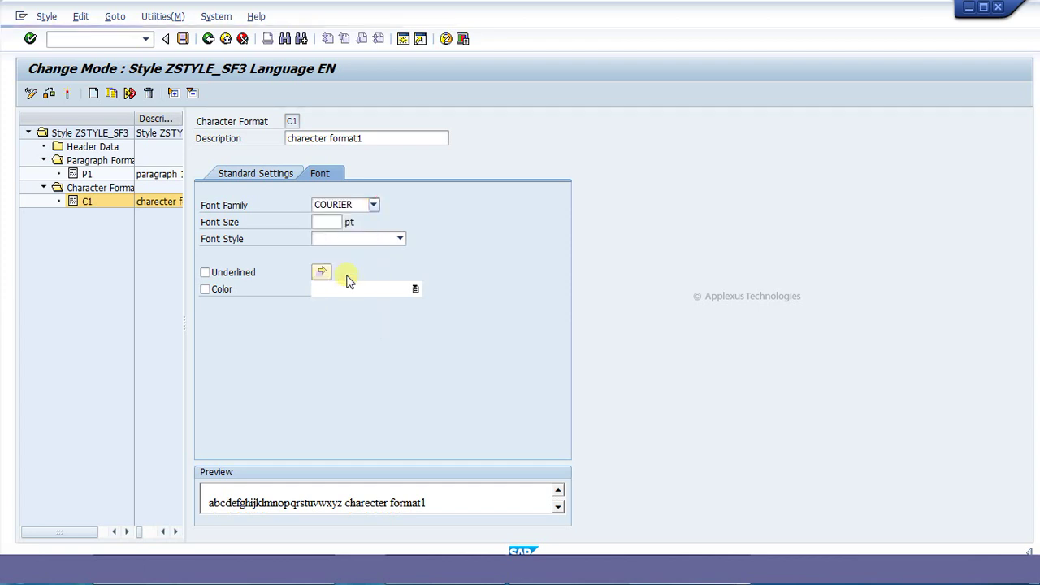
# Step: Set the font size of character format C1 to 20 pt and its font style to Italic
pyautogui.click(324, 222)
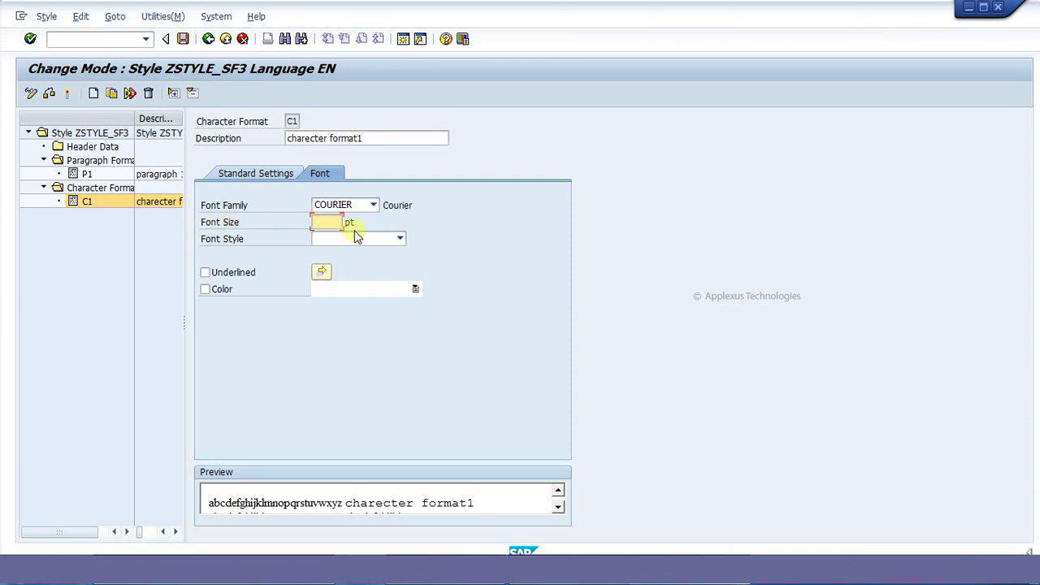
pyautogui.write('20')
pyautogui.click(348, 241)
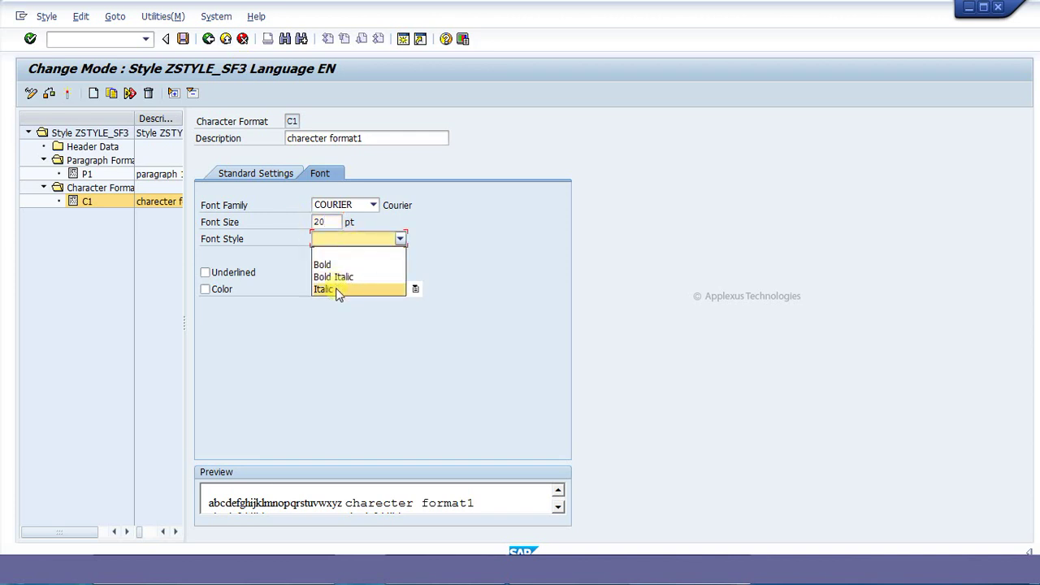
pyautogui.click(337, 289)
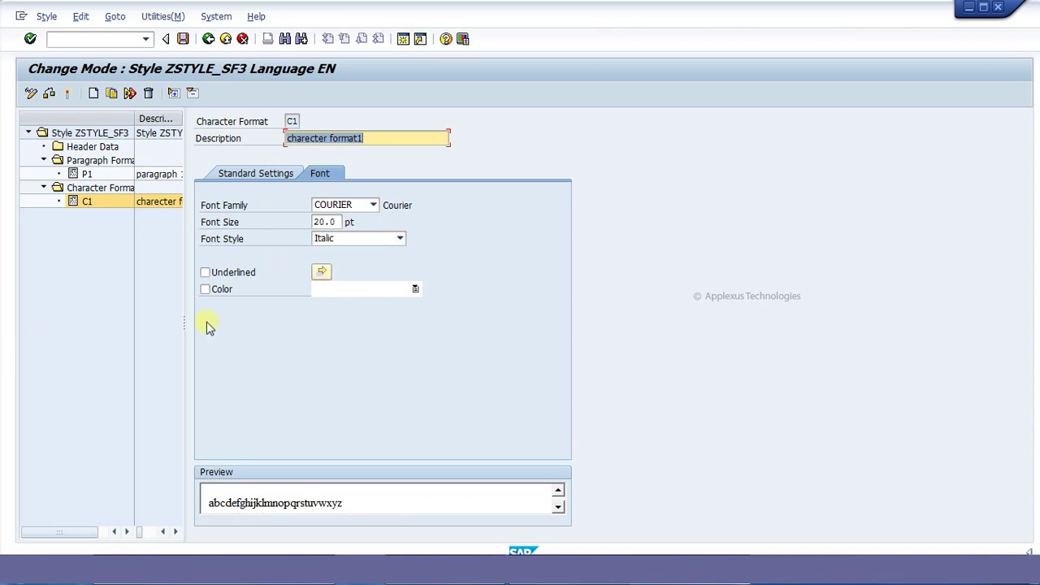
# Step: Enable a font color for character format C1 and choose bright green
pyautogui.click(206, 290)
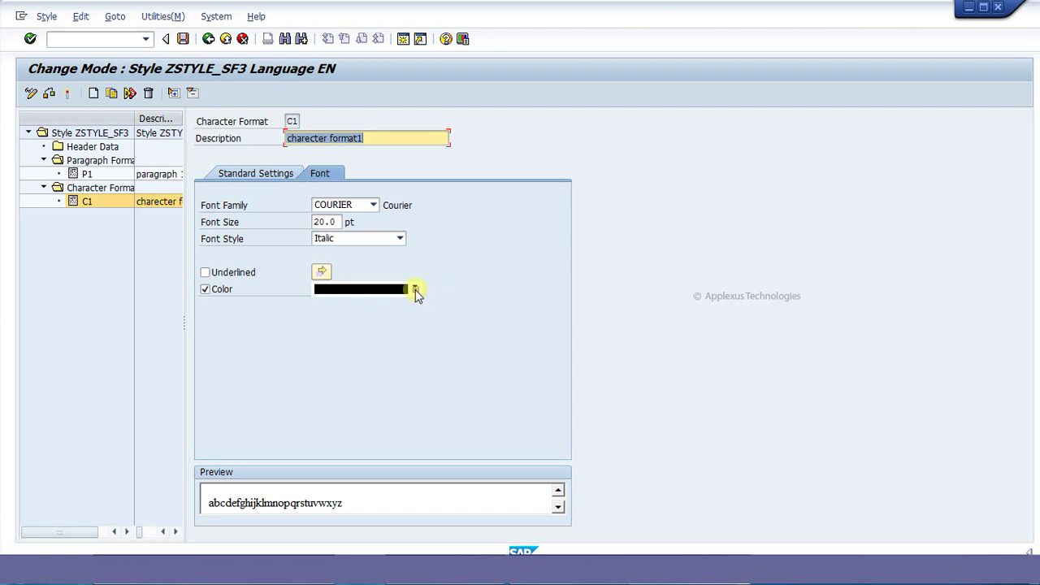
pyautogui.click(416, 290)
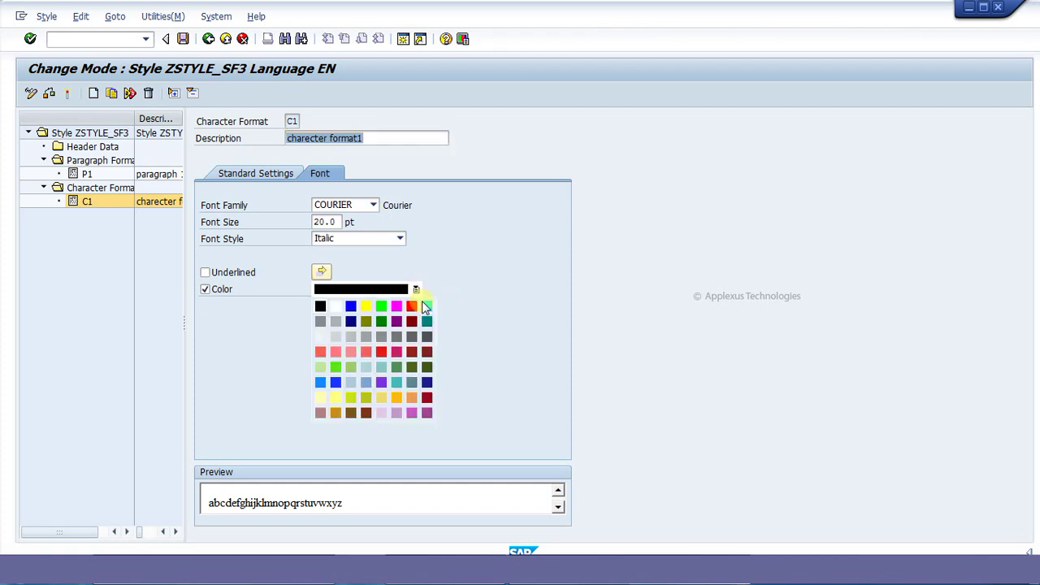
pyautogui.click(382, 305)
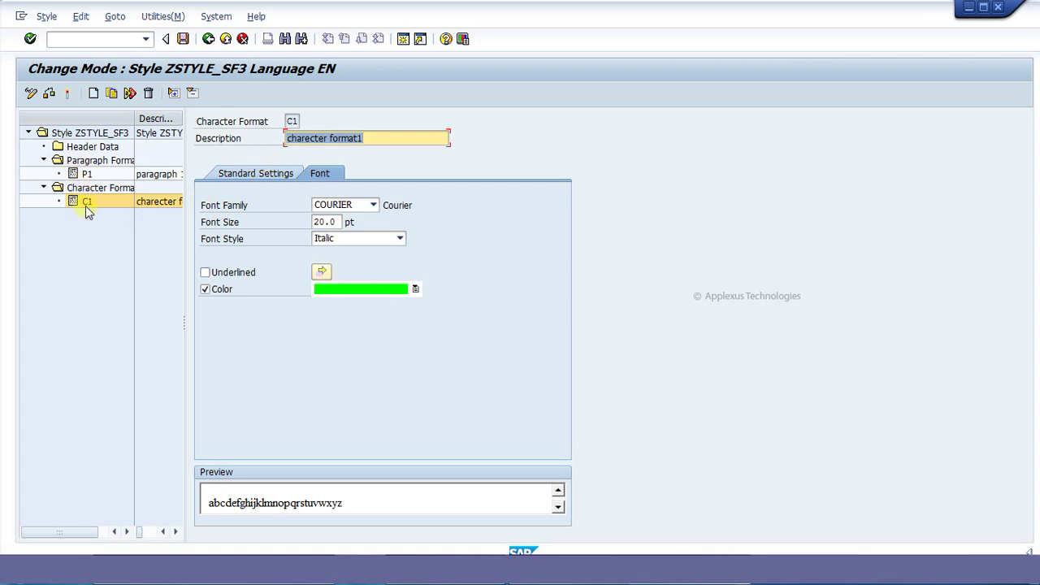
# Step: Save the style ZSTYLE_SF3 as a local object and check it for errors
pyautogui.click(183, 39)
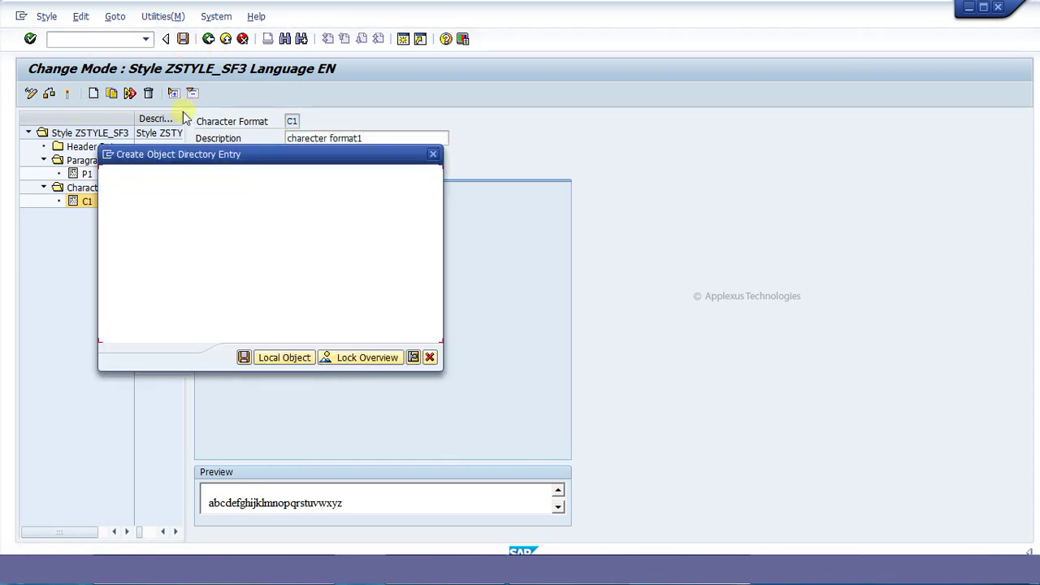
pyautogui.click(280, 358)
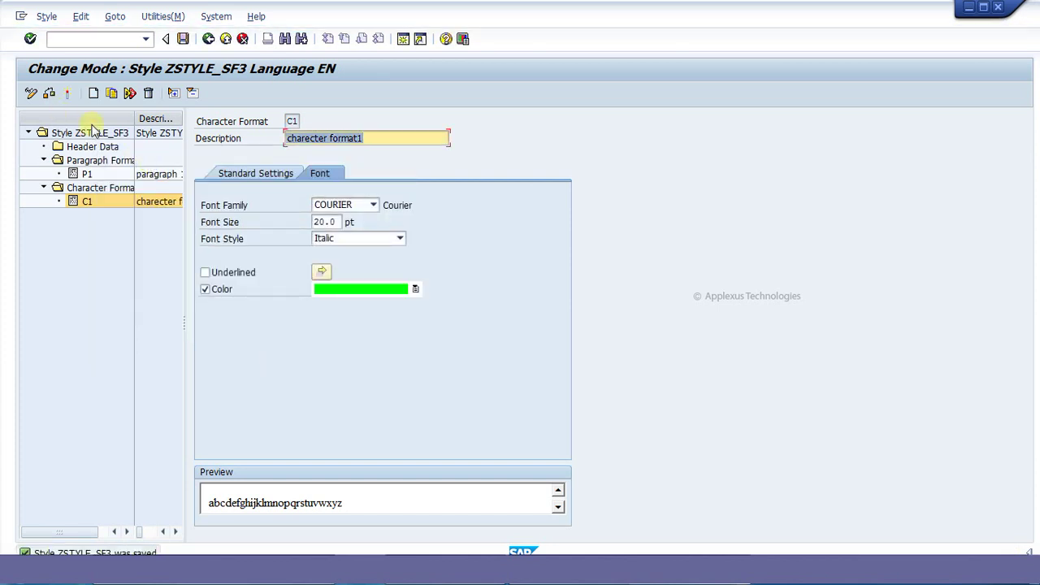
pyautogui.click(49, 94)
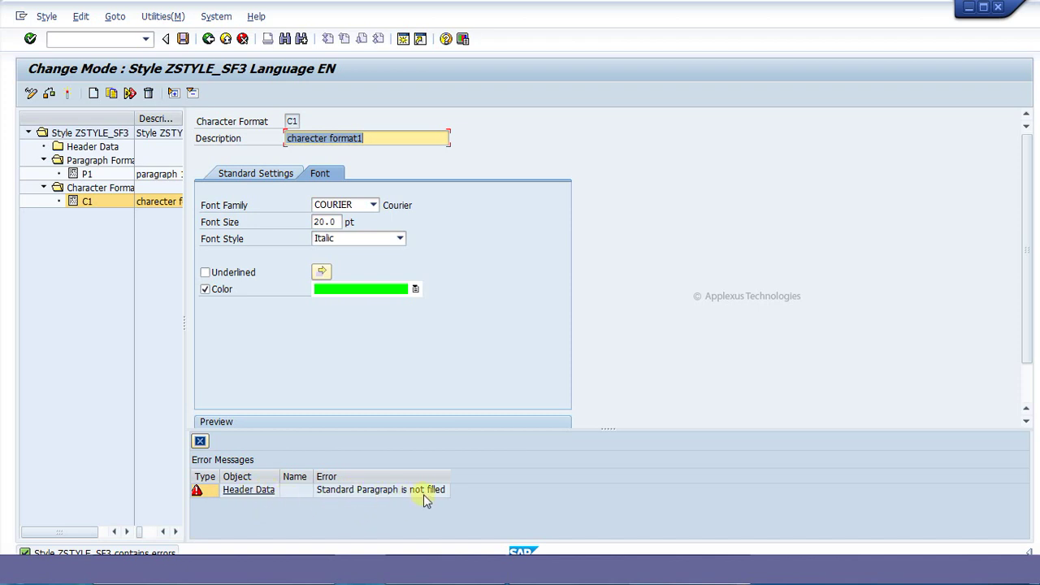
# Step: Set the standard paragraph in the style's header data to P1
pyautogui.click(96, 147)
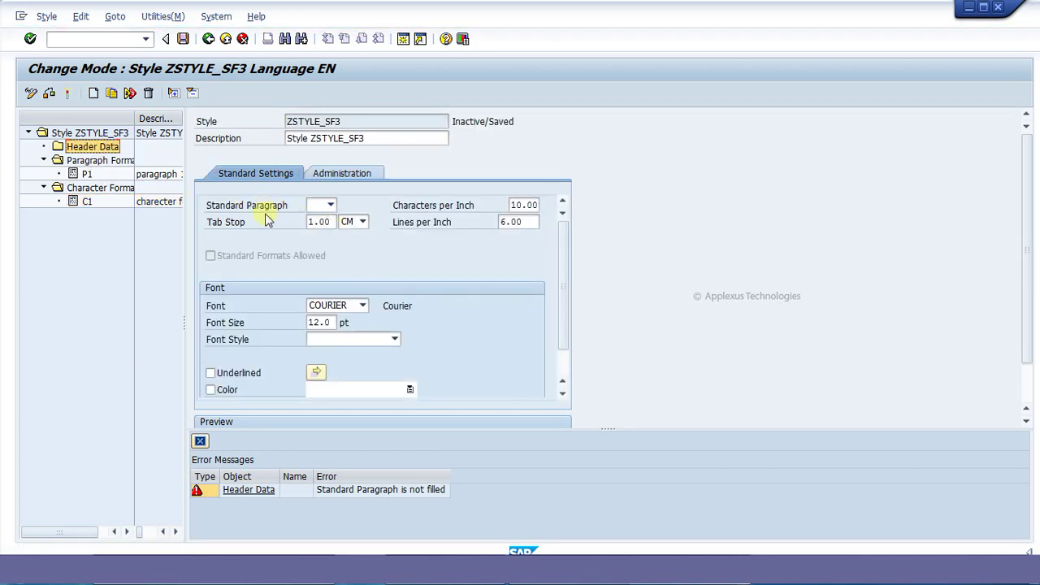
pyautogui.click(323, 209)
pyautogui.click(331, 207)
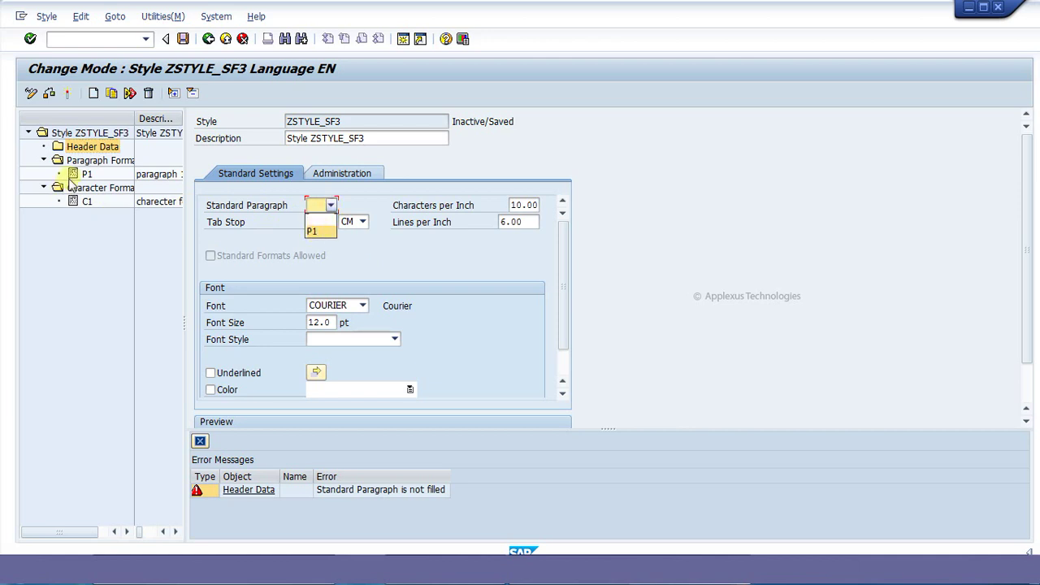
pyautogui.click(314, 231)
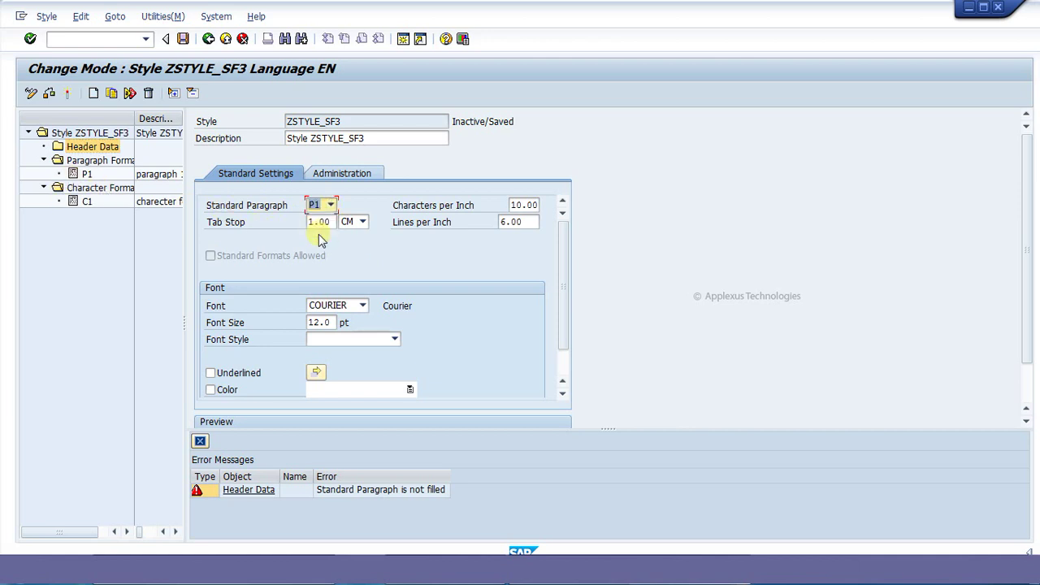
# Step: Save the changed style ZSTYLE_SF3 and activate it
pyautogui.click(68, 93)
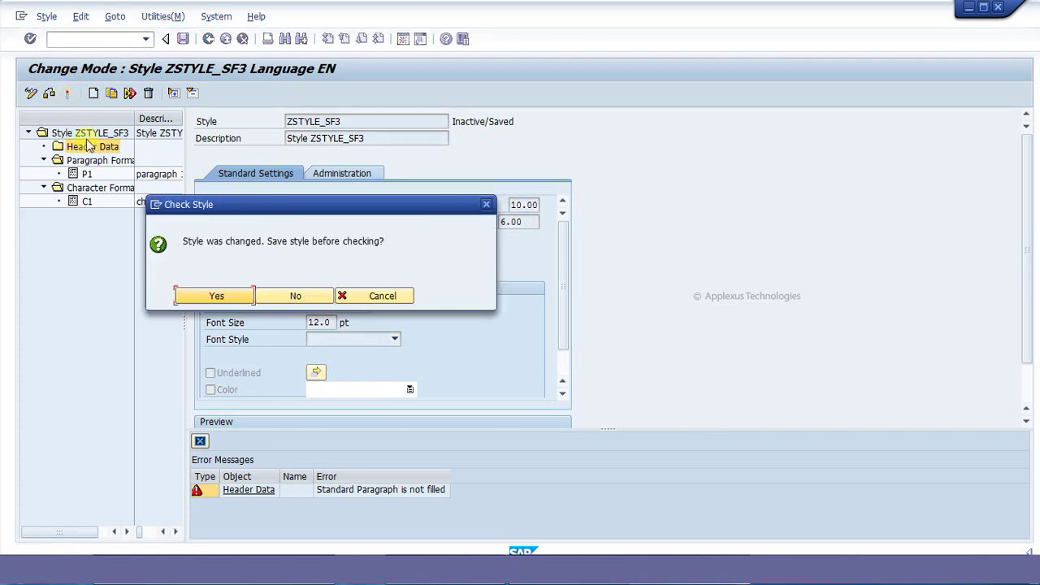
pyautogui.click(216, 296)
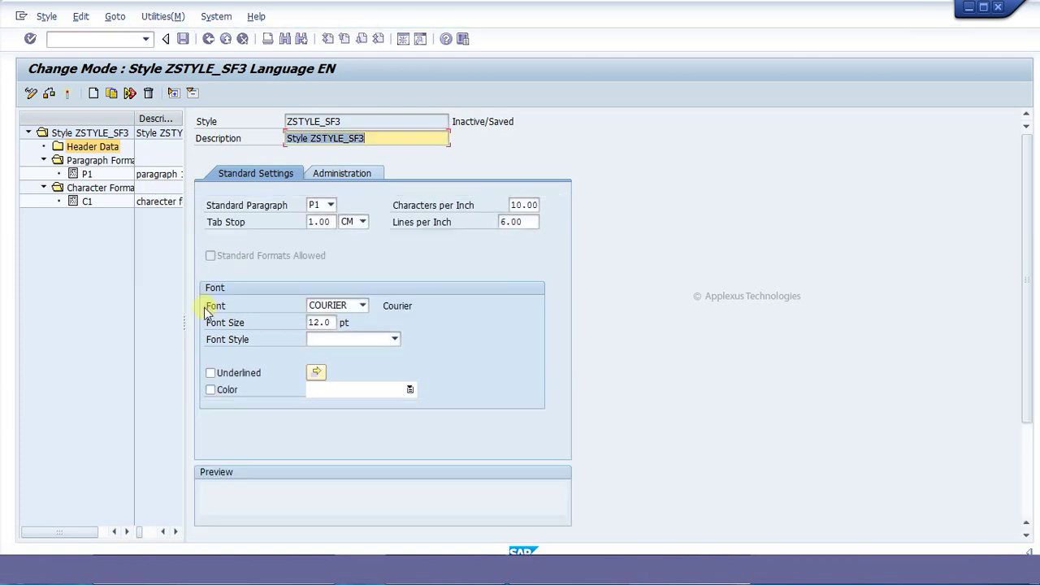
pyautogui.click(69, 95)
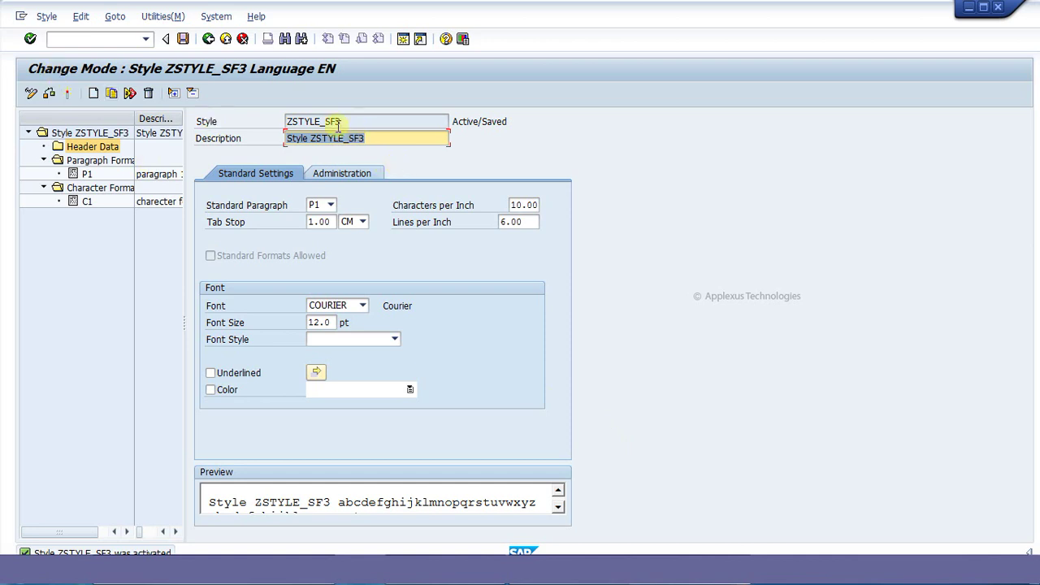
# Step: Switch to the form ZSMART_FORM_TEST in SAP Form Builder and assign the style ZSTYLE_SF3 to the text element STYLE in its output options
pyautogui.moveTo(360, 121); pyautogui.dragTo(284, 121)
pyautogui.press('Left')
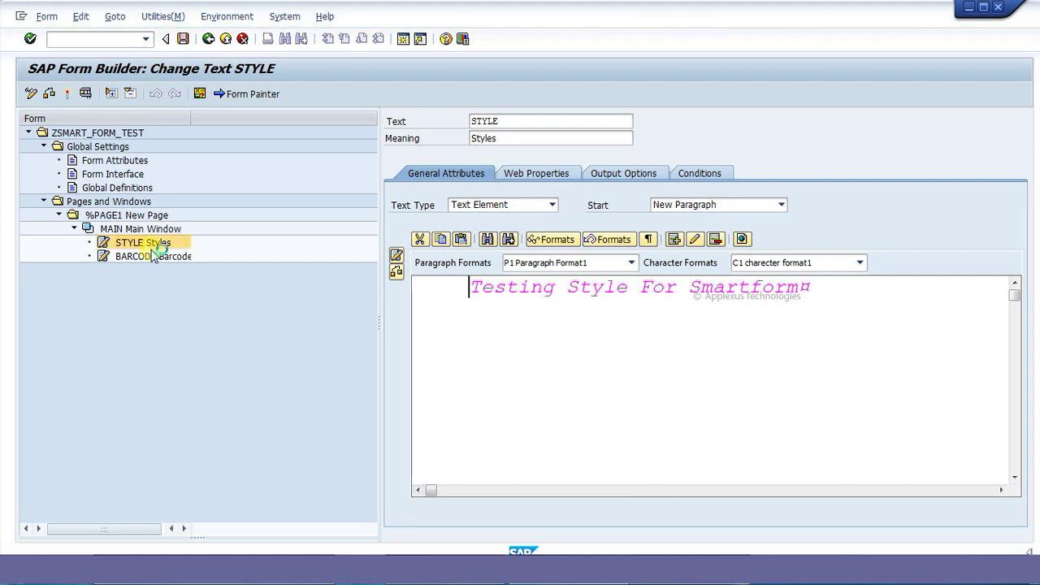
pyautogui.moveTo(471, 287); pyautogui.dragTo(799, 286)
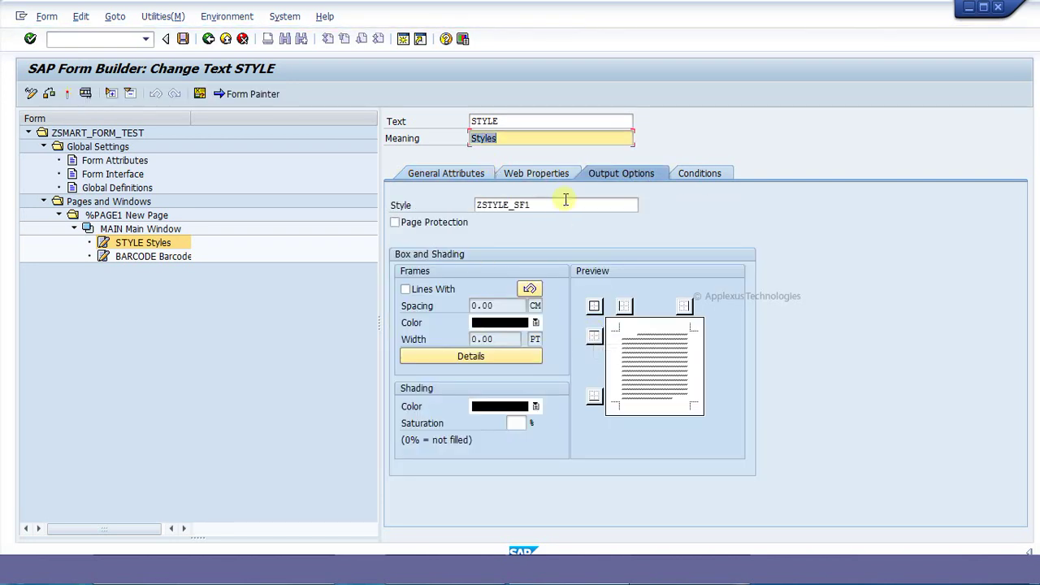
pyautogui.click(560, 204)
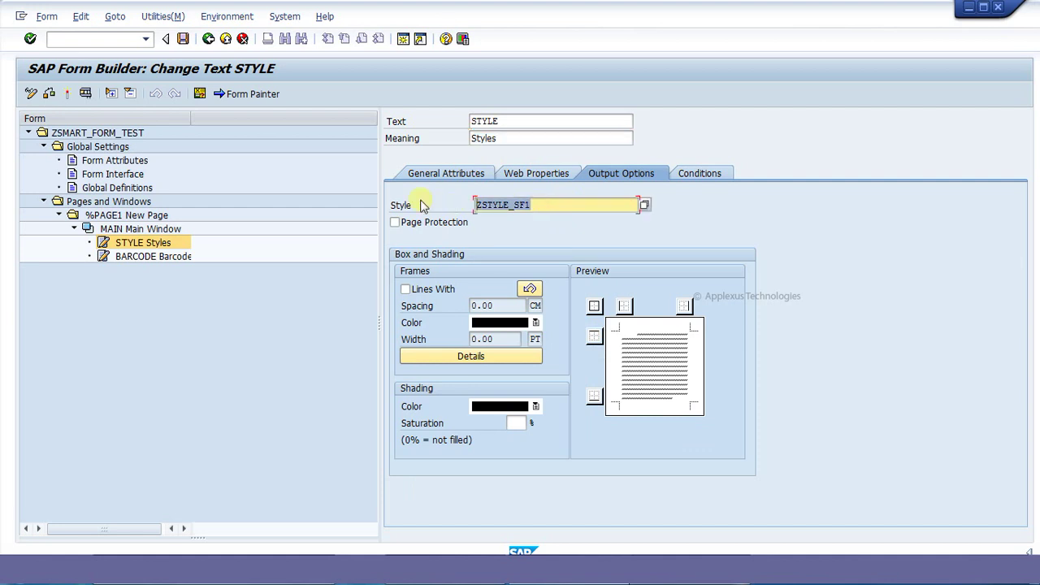
pyautogui.click(528, 207)
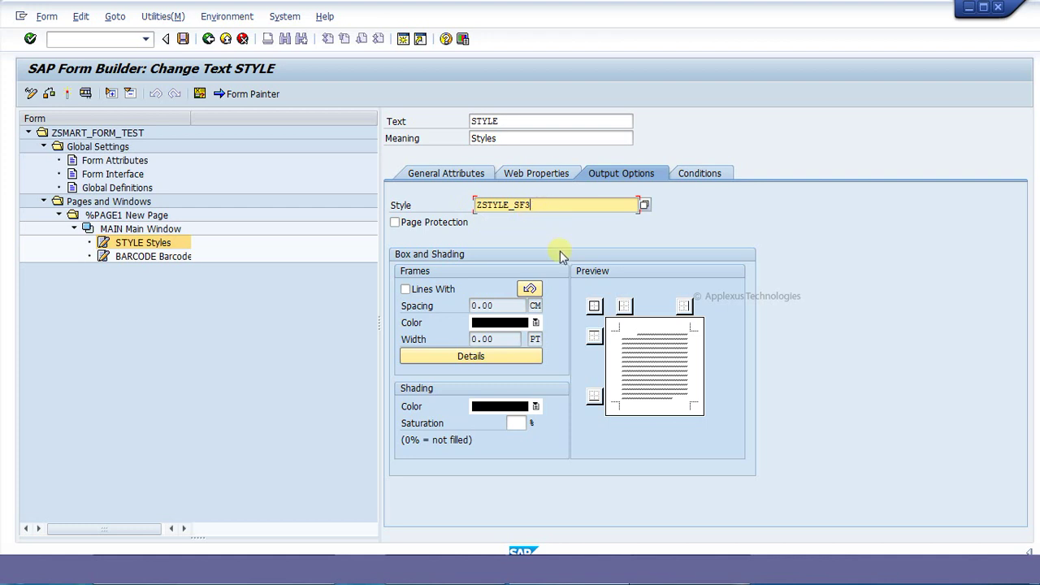
pyautogui.press('Return')
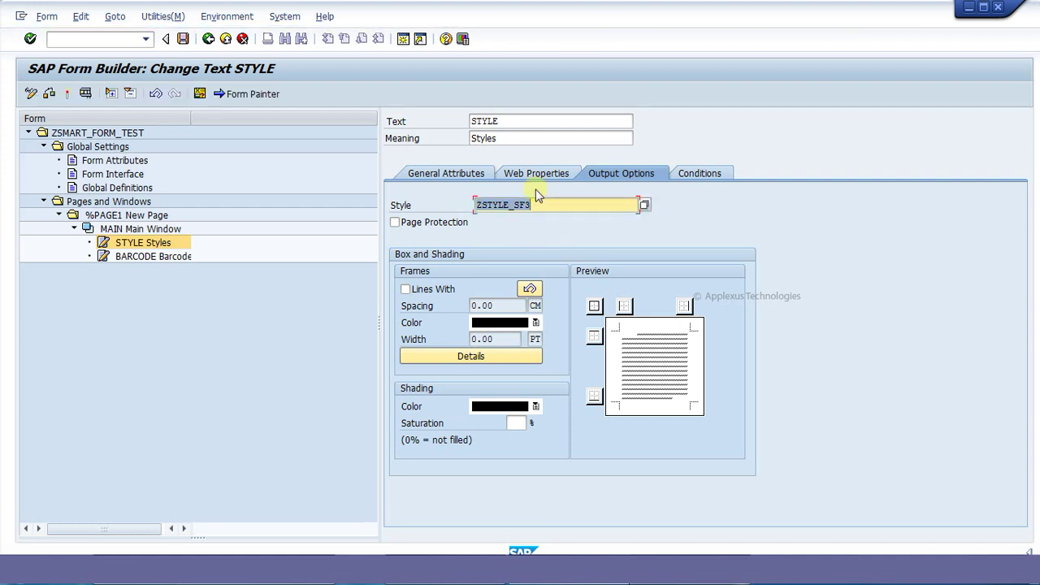
# Step: Return to the general attributes of text STYLE and select the paragraph format P1 paragraph 1 for its text
pyautogui.click(466, 174)
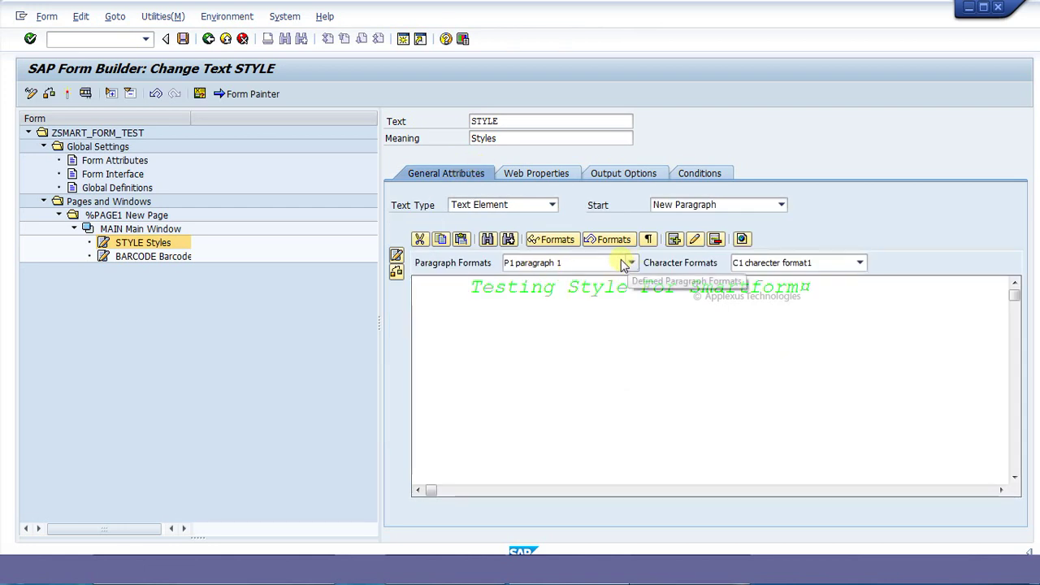
pyautogui.click(592, 265)
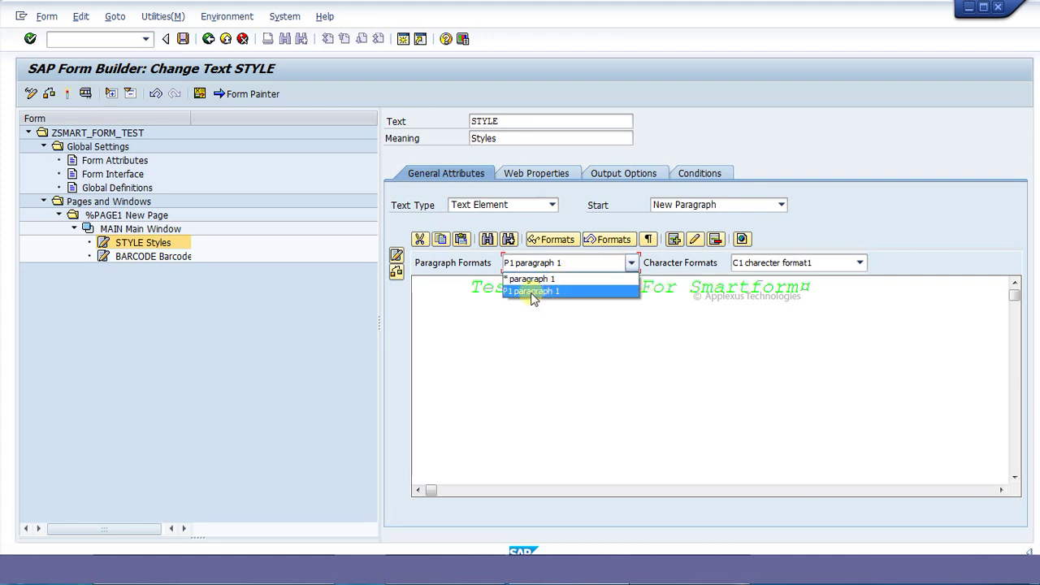
pyautogui.click(532, 292)
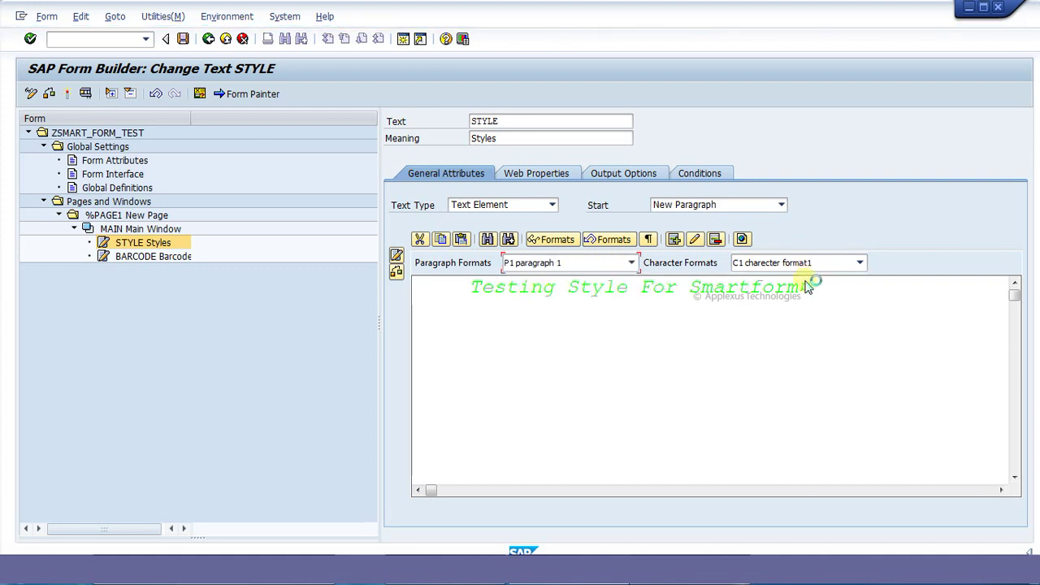